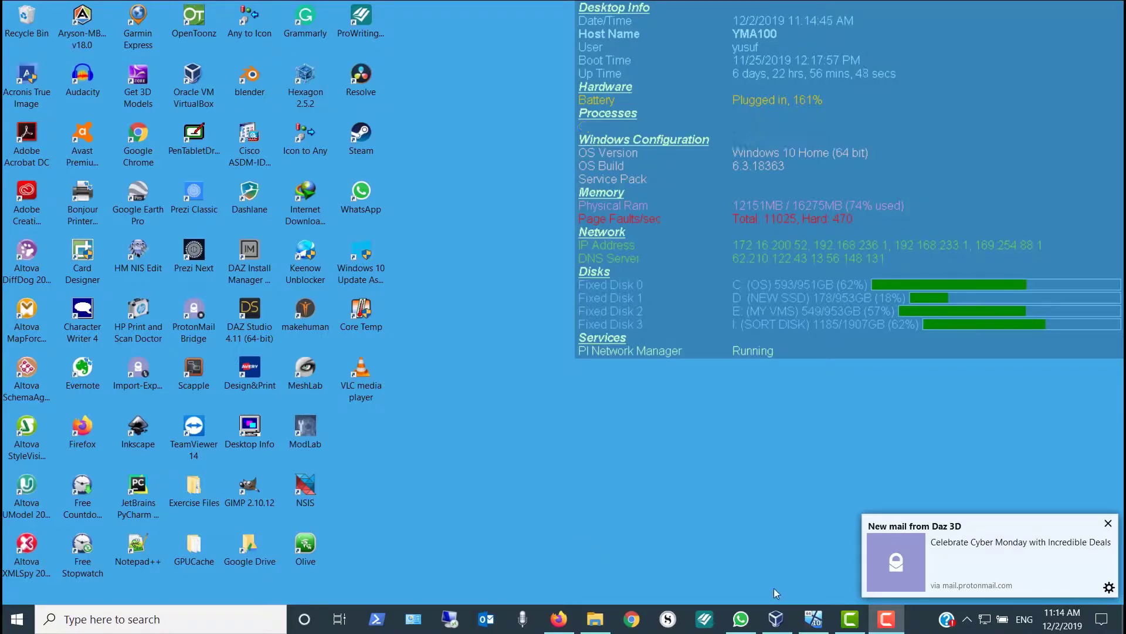
Open the Desktop Info product page from the freeware site's menu in Edge.
click(812, 620)
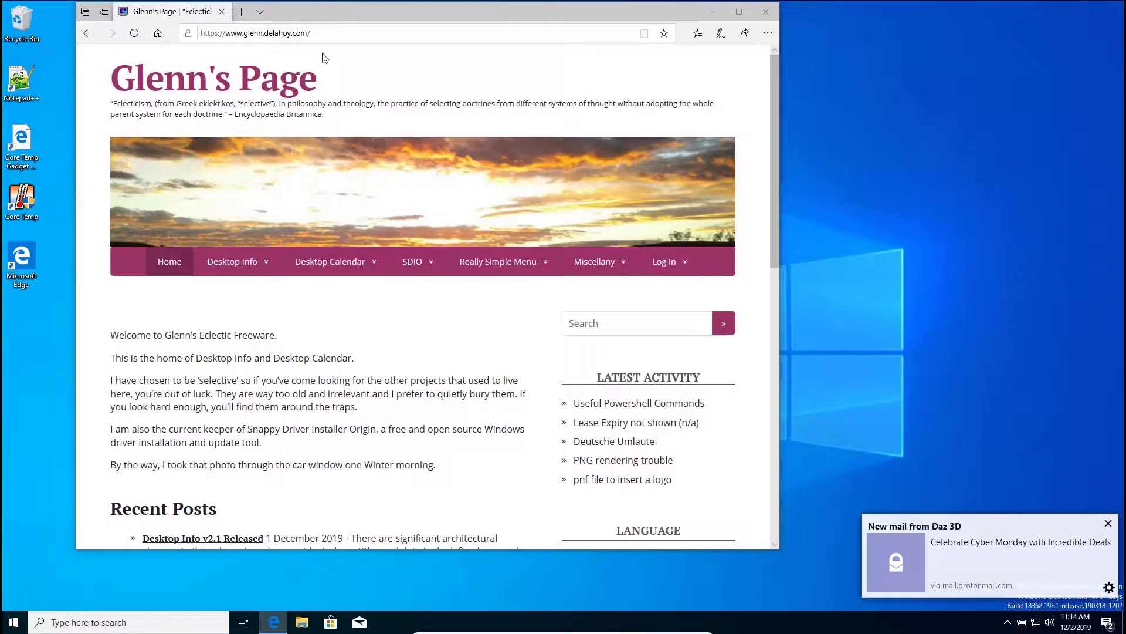
mouse_move(232, 271)
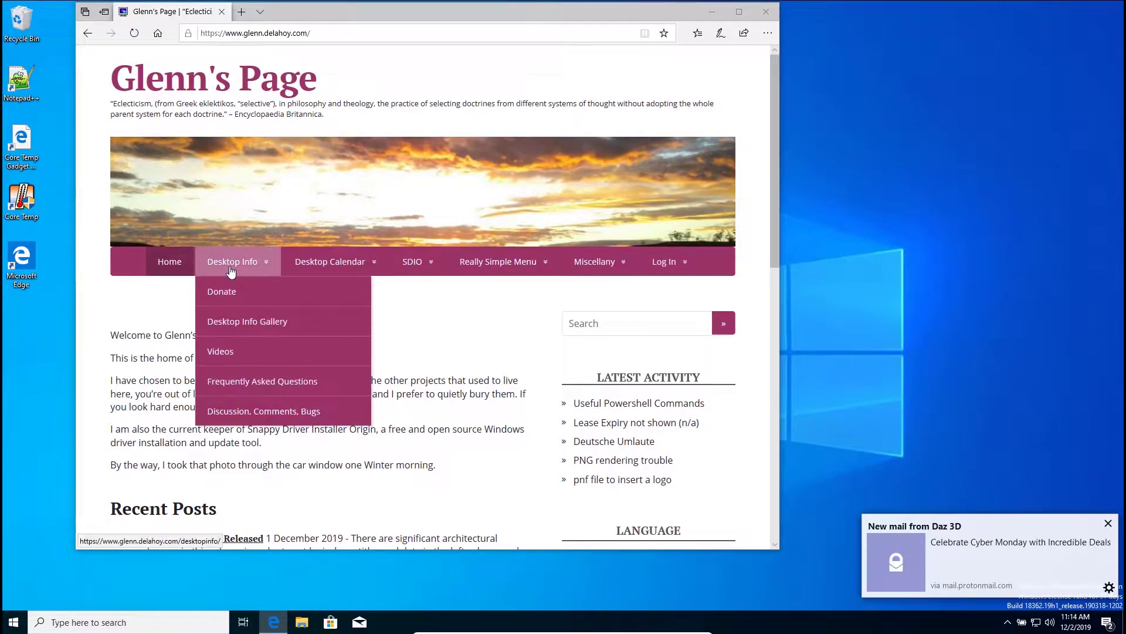
click(232, 271)
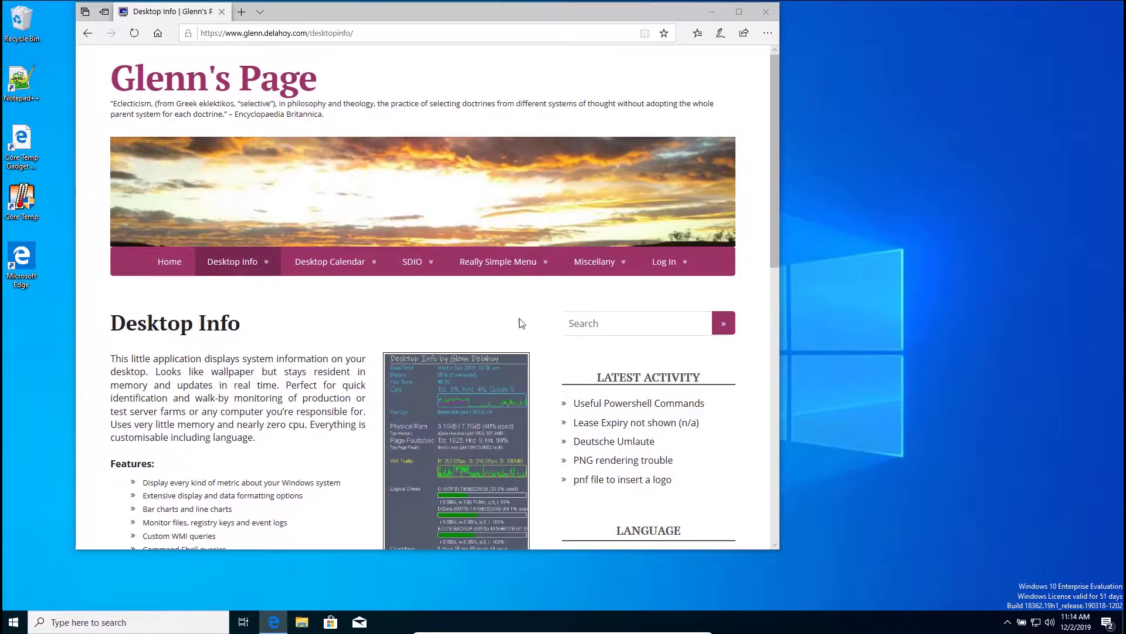
Maximize Edge, then minimize it so the Windows 10 desktop shows.
mouse_move(592, 276)
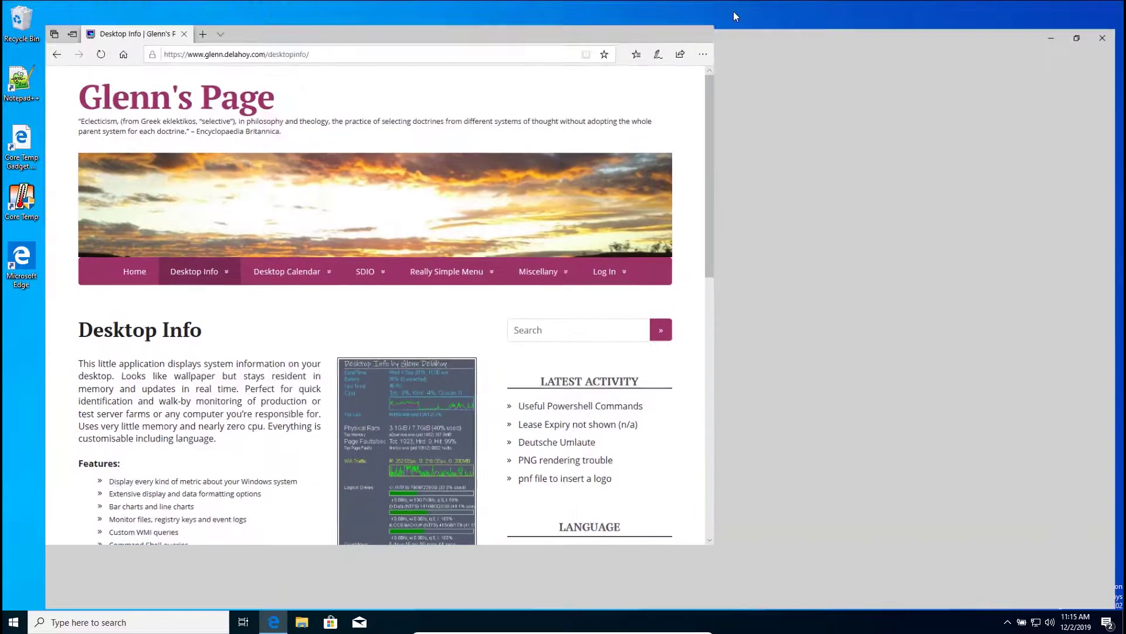
click(738, 13)
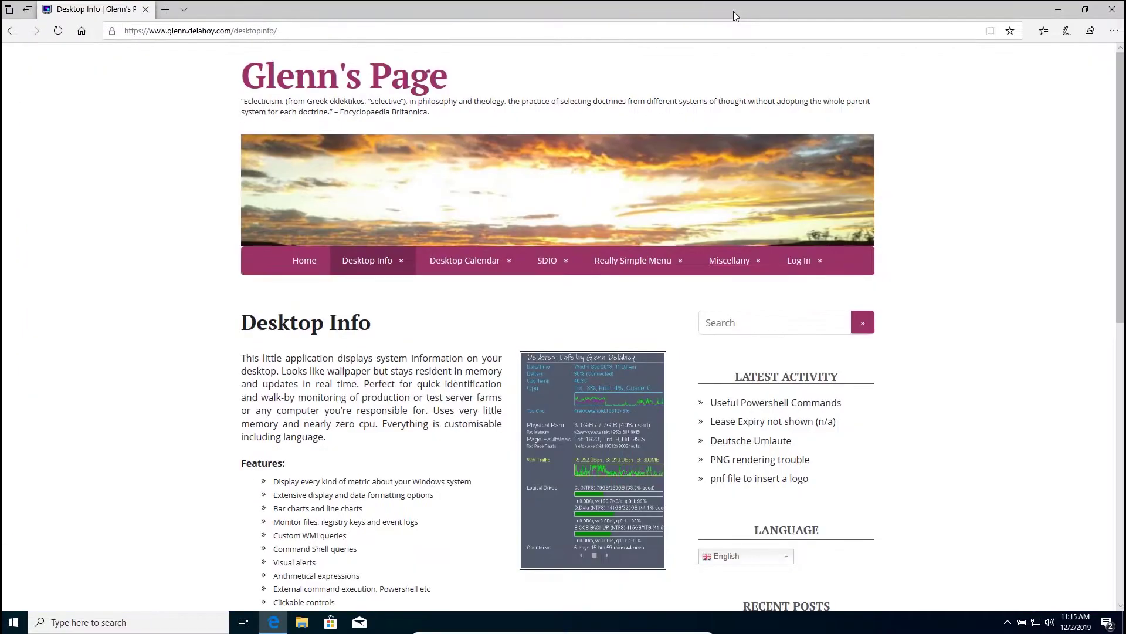
mouse_move(548, 263)
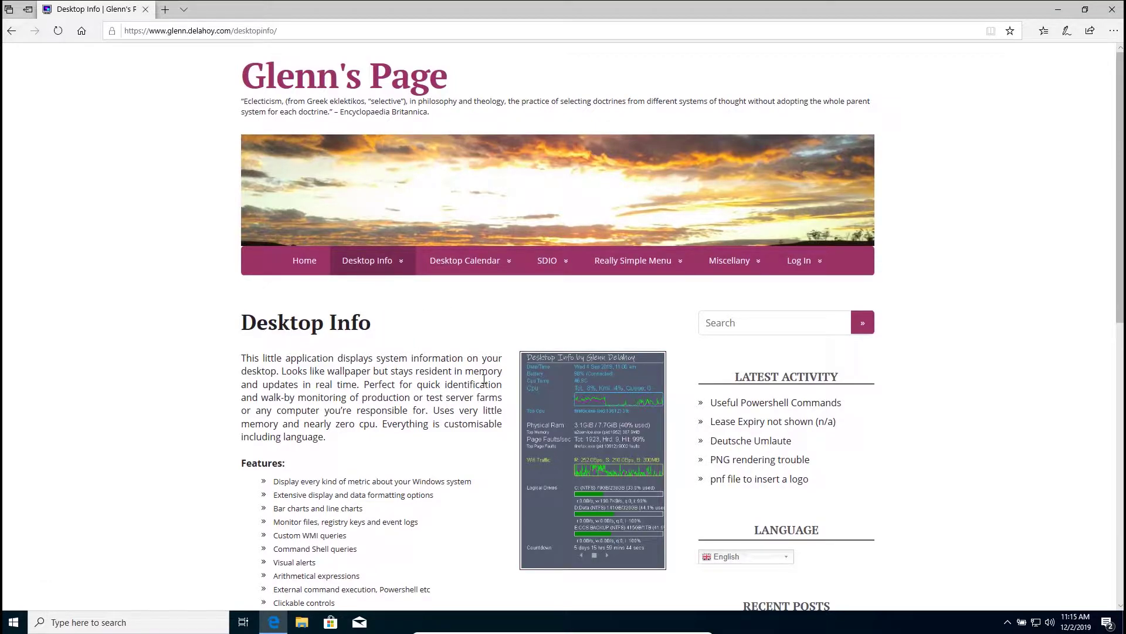
click(1059, 12)
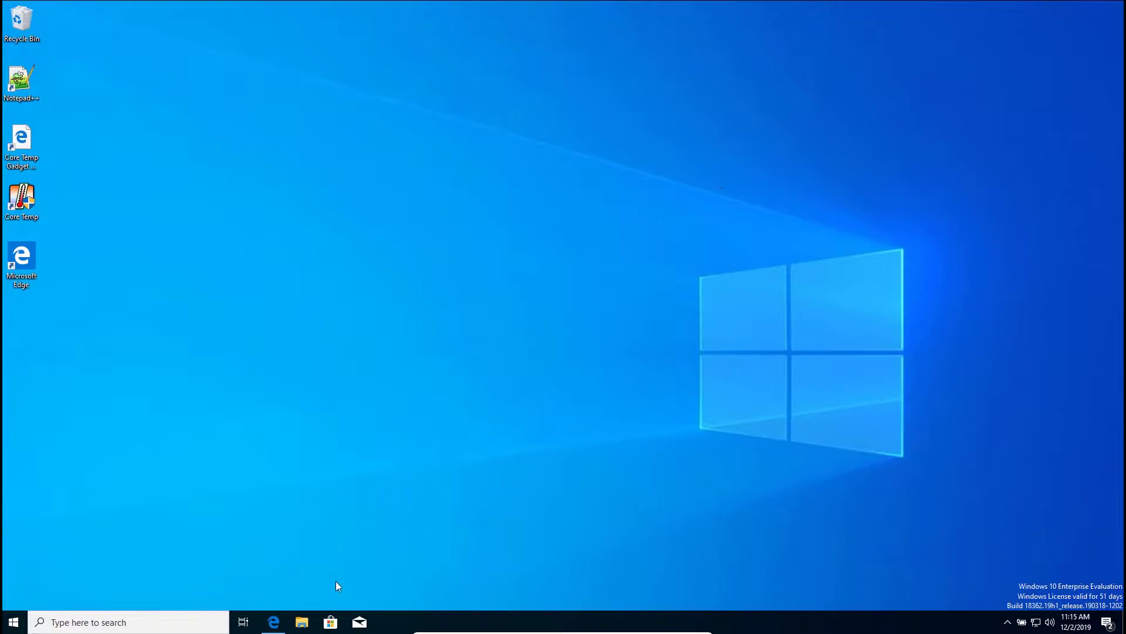
Browse This PC > Local Disk (C:) > Install Kits > DeskTopInfo, then return to Install Kits.
click(303, 623)
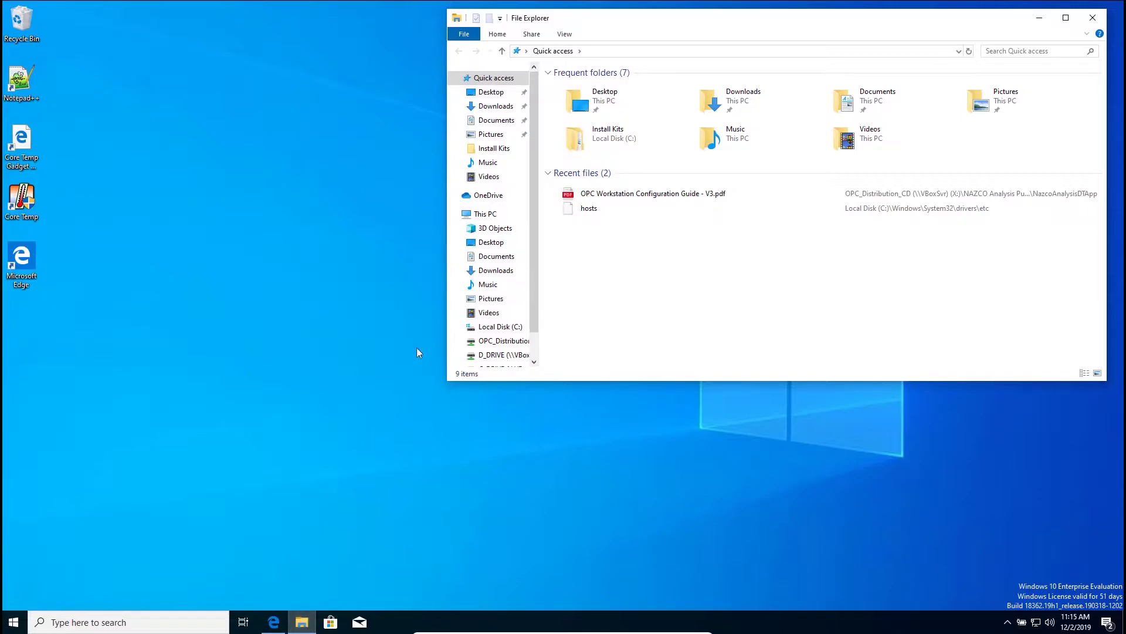
click(491, 217)
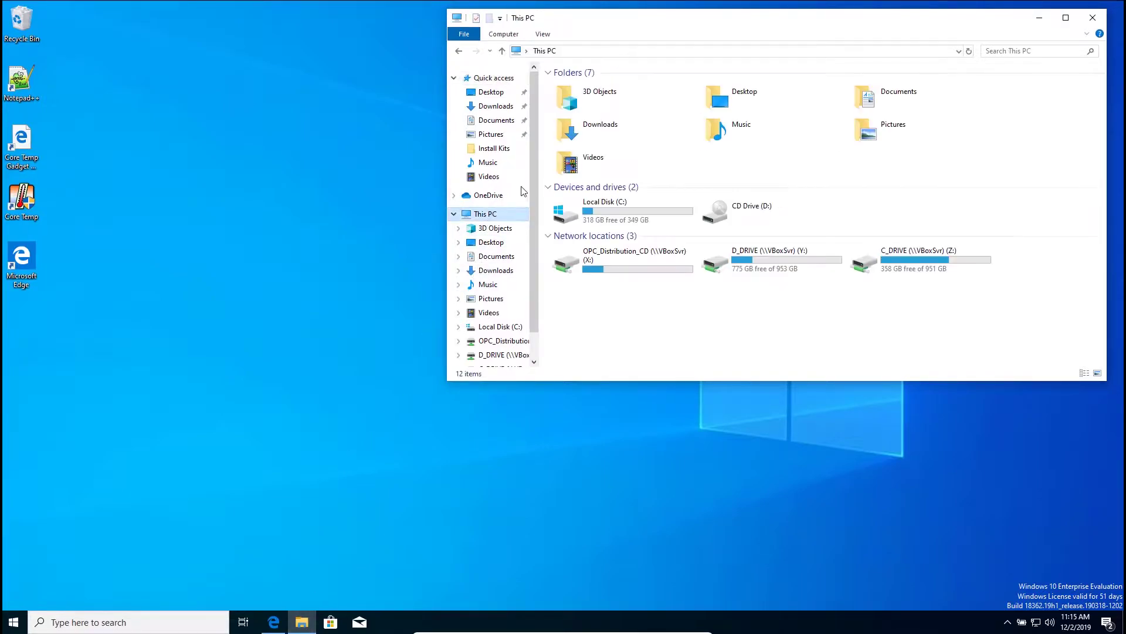
click(572, 213)
double_click(574, 214)
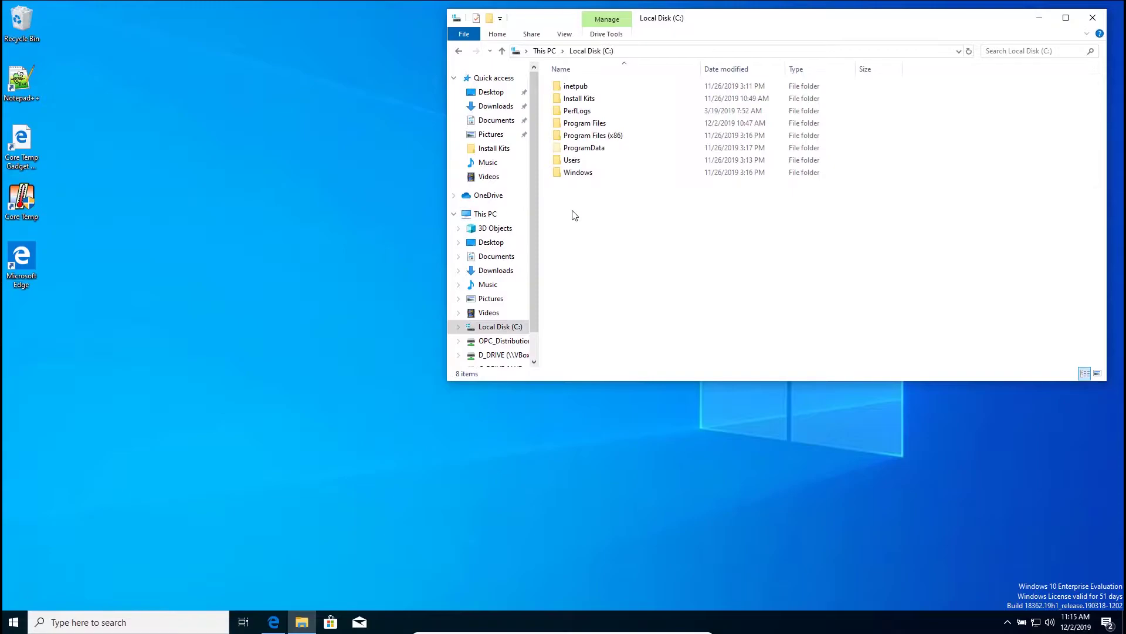
double_click(573, 99)
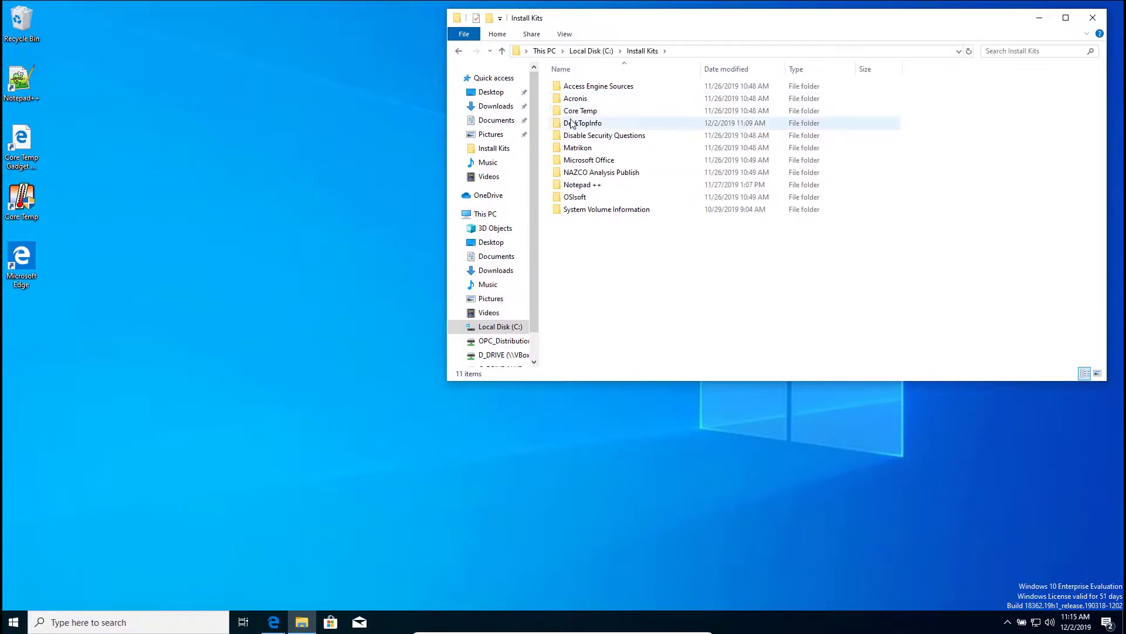
double_click(572, 122)
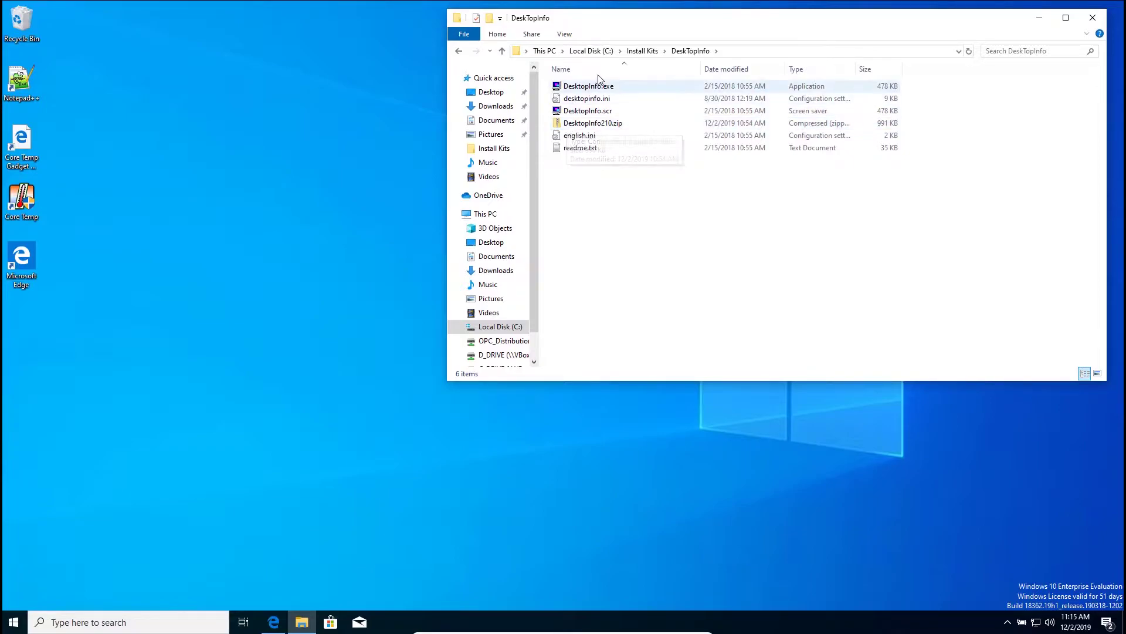
click(620, 51)
click(634, 53)
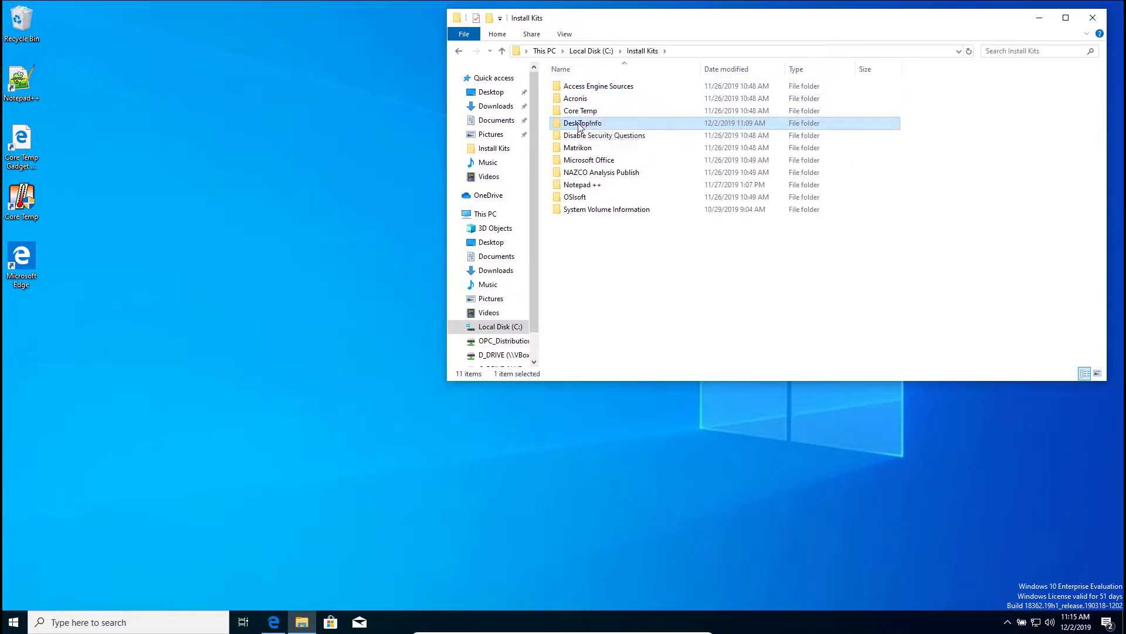
Copy the DeskTopInfo folder from Install Kits into the root of Local Disk (C:).
right_click(579, 124)
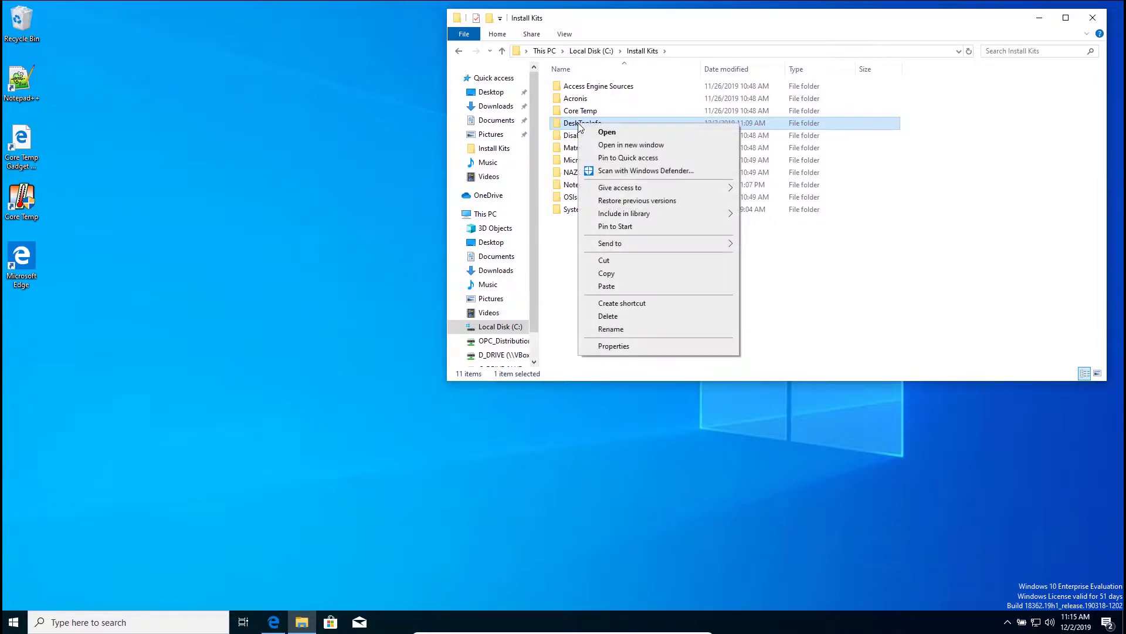
click(597, 274)
click(591, 51)
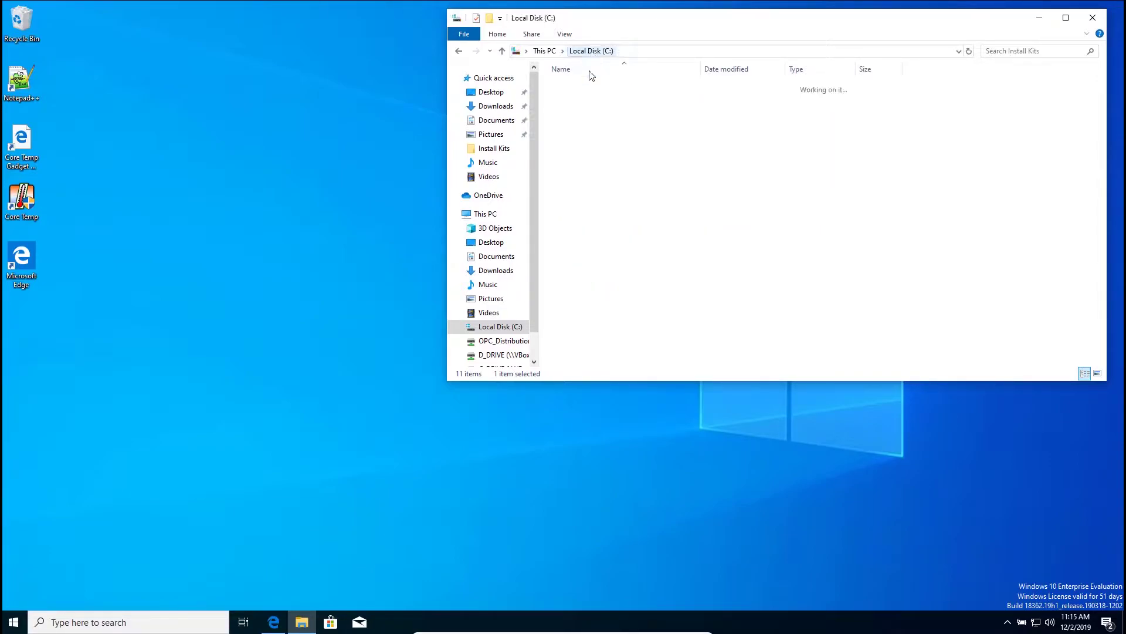
right_click(601, 232)
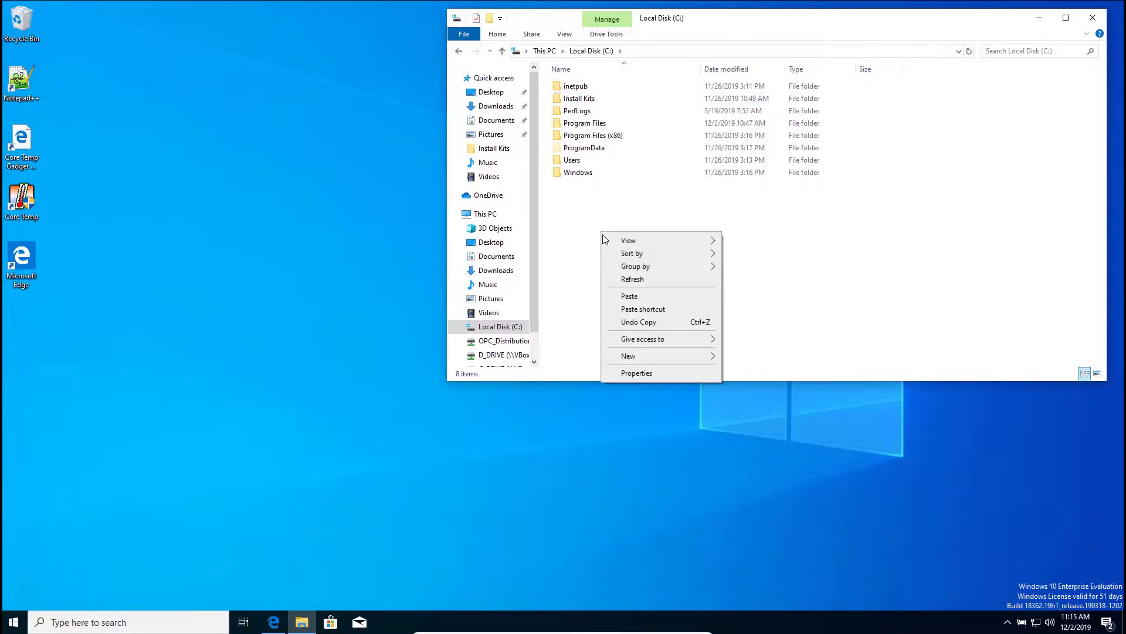
click(631, 297)
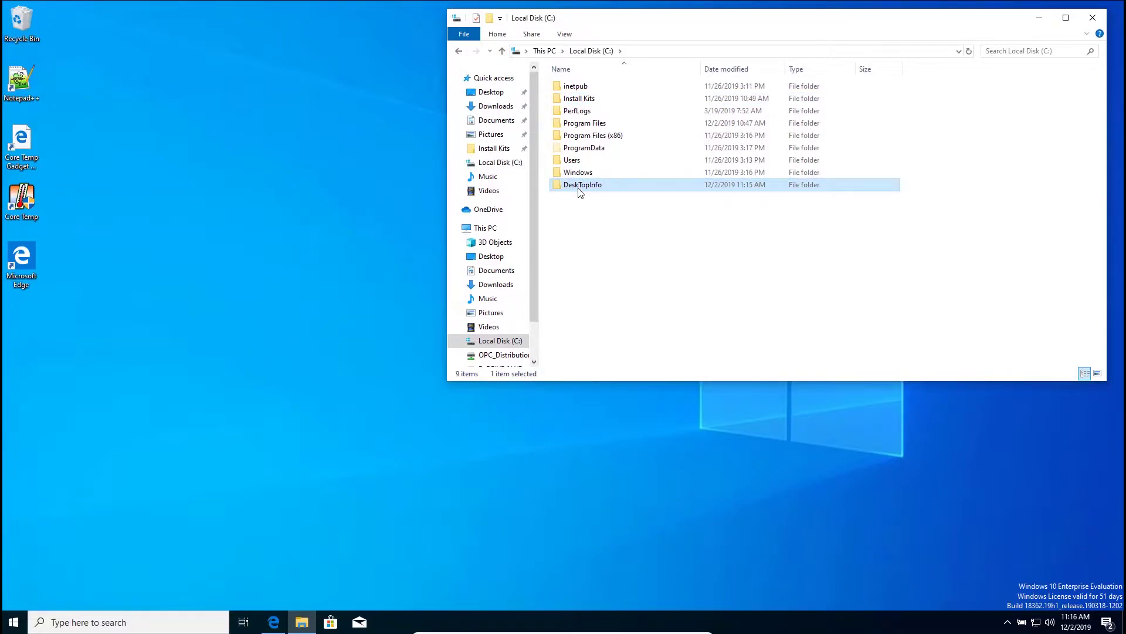
In the copied DeskTopInfo folder, delete the DeskTopInfo210.zip archive.
double_click(580, 191)
click(583, 125)
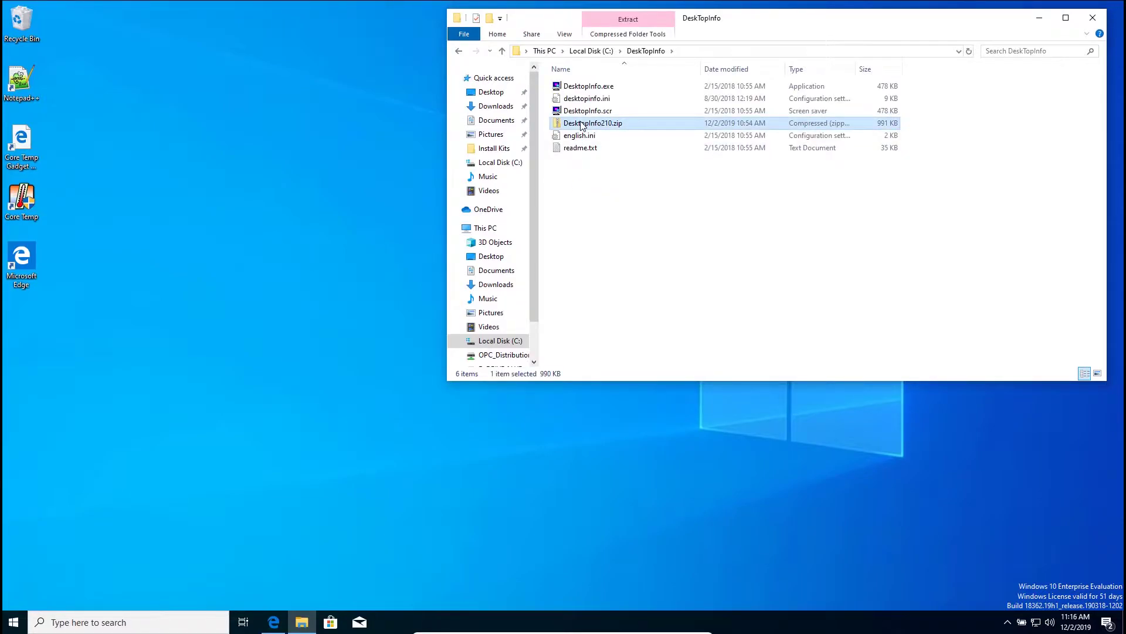
right_click(582, 125)
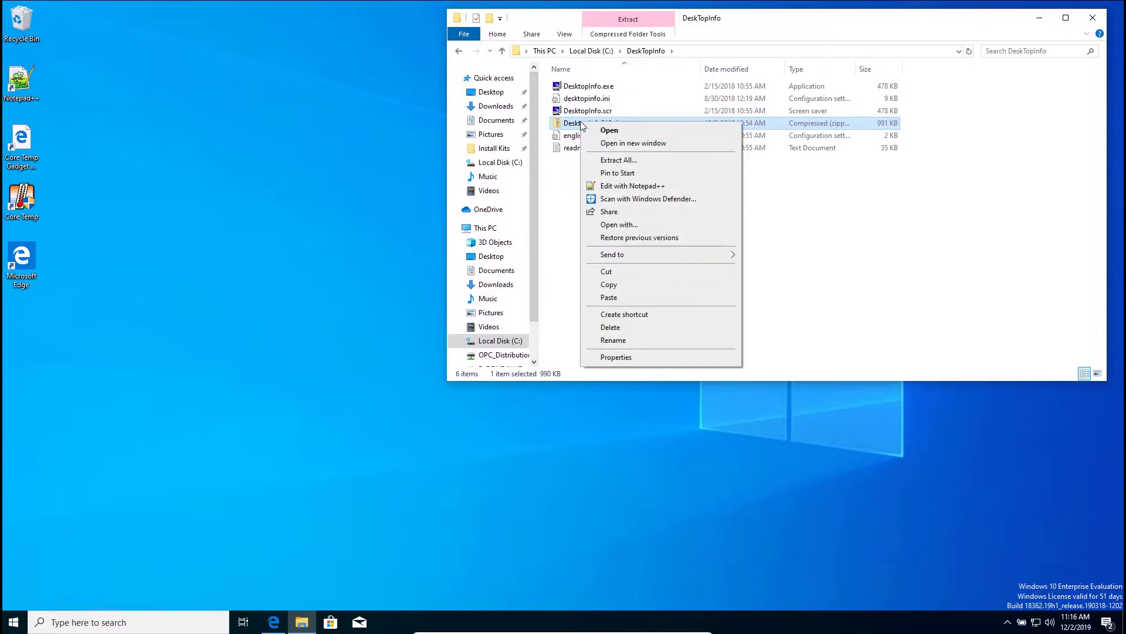
click(616, 328)
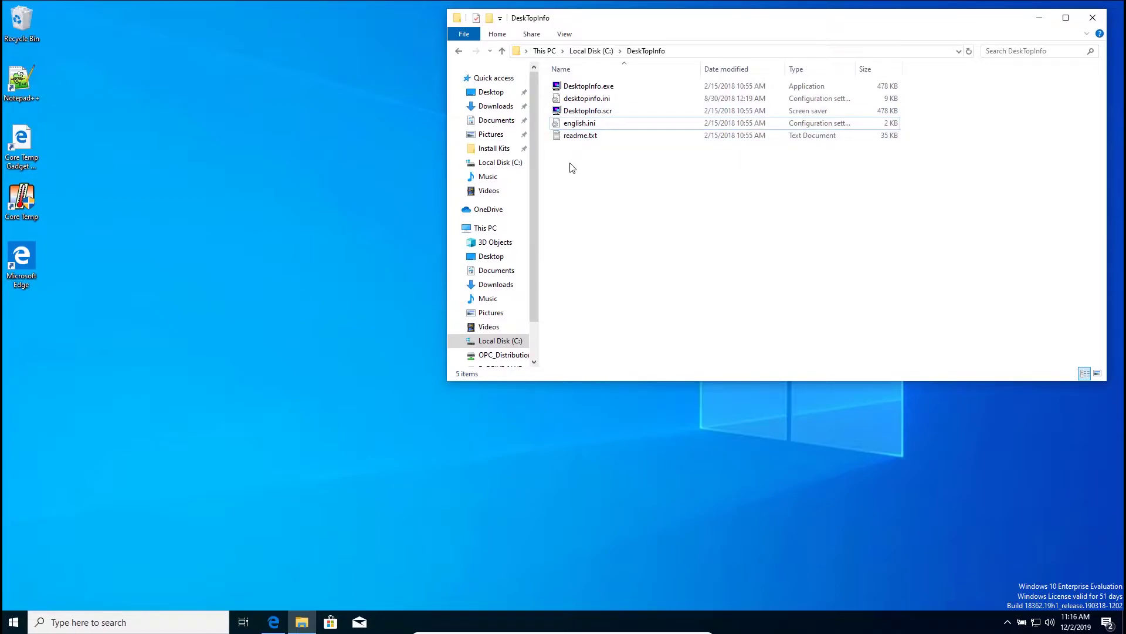
Create a shortcut to DesktopInfo.exe in the DeskTopInfo folder.
right_click(587, 87)
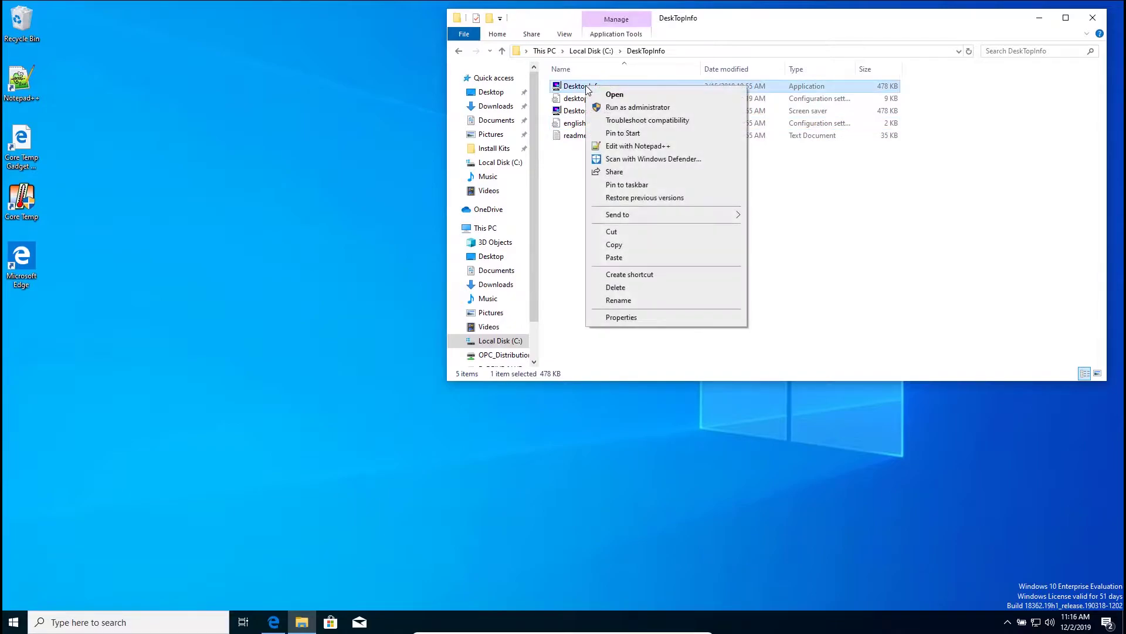
click(609, 277)
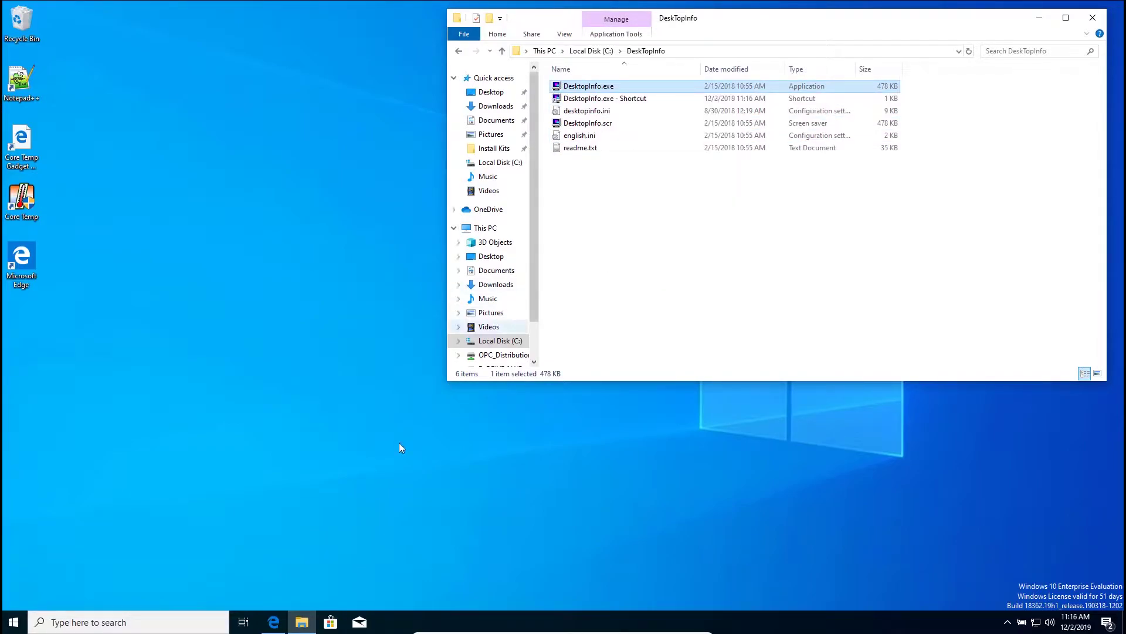
mouse_move(309, 627)
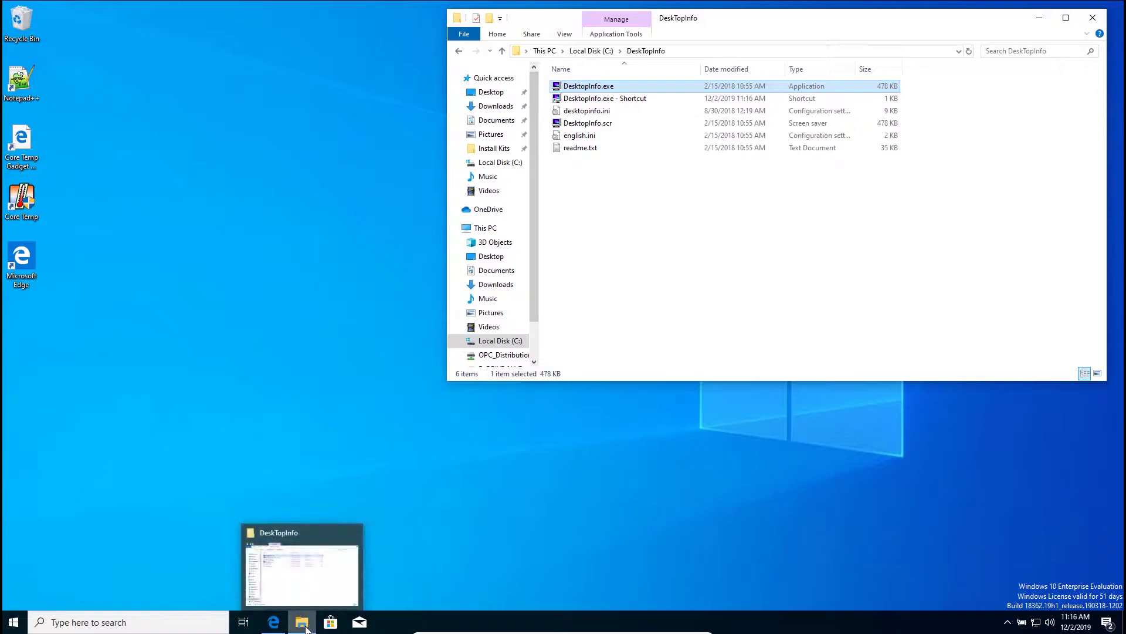
Turn on 'Show hidden files, folders, and drives' in Control Panel's File Explorer Options.
click(185, 621)
text(c)
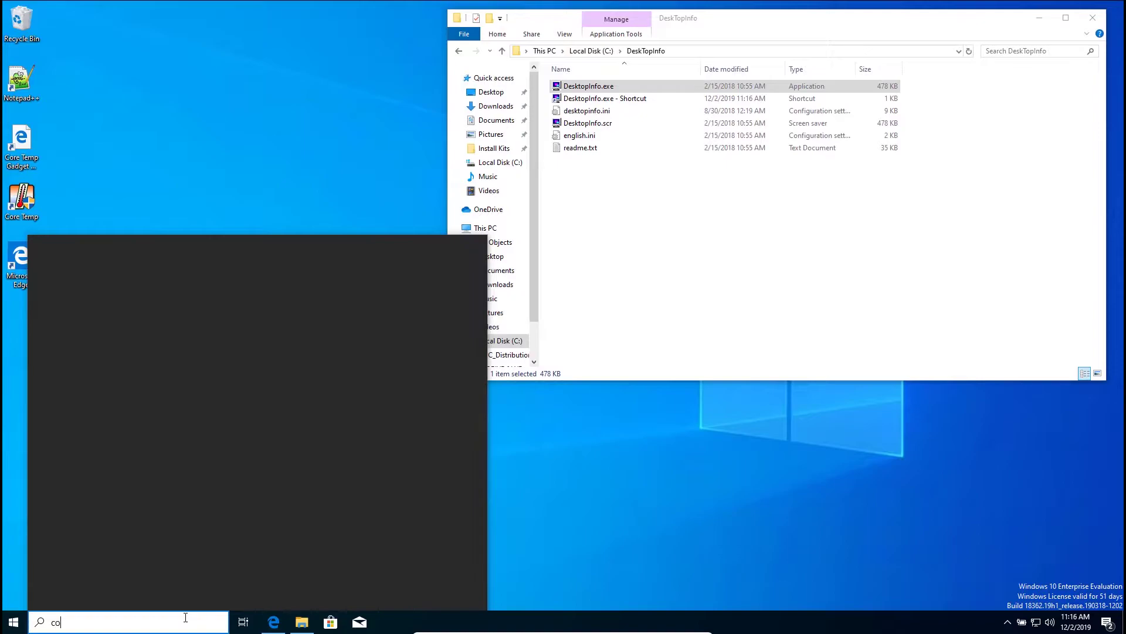
text(on)
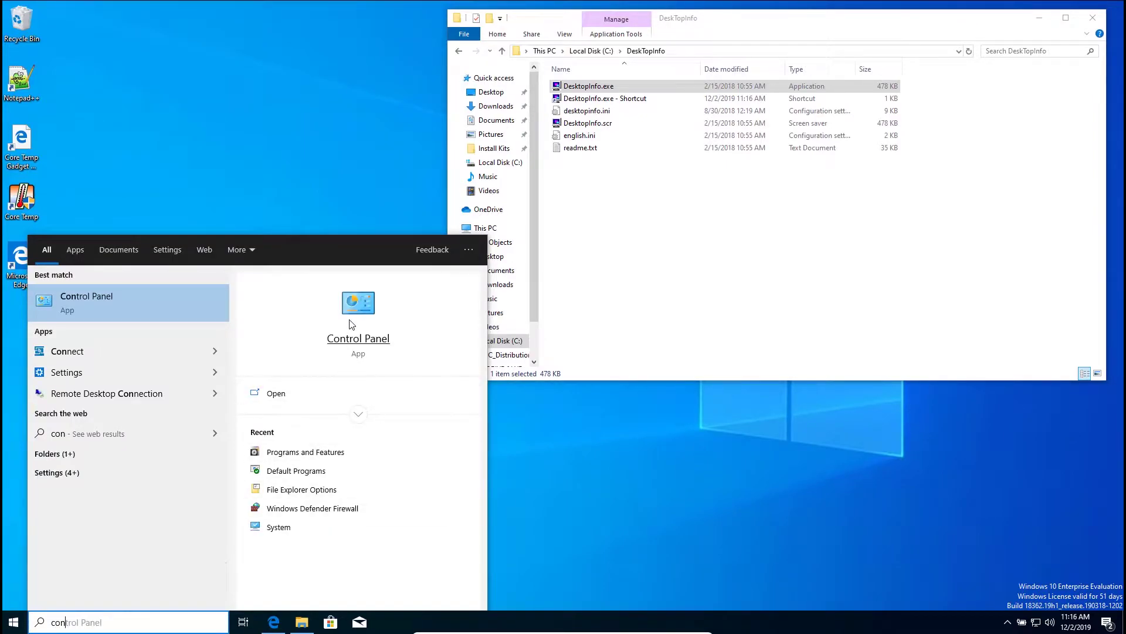
click(348, 301)
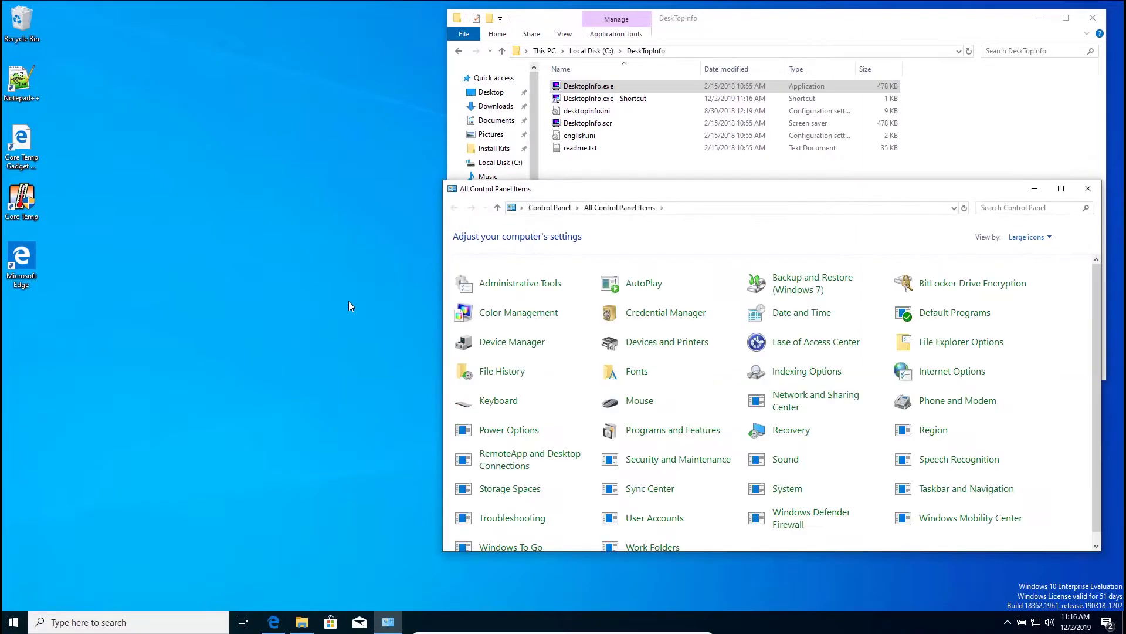
click(909, 346)
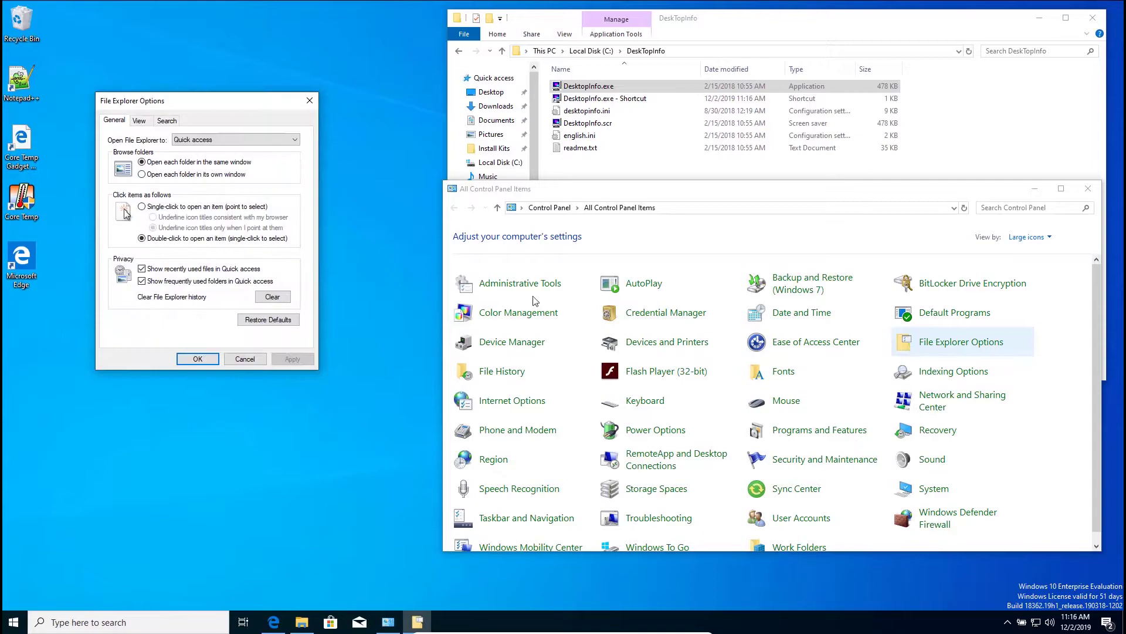
click(139, 121)
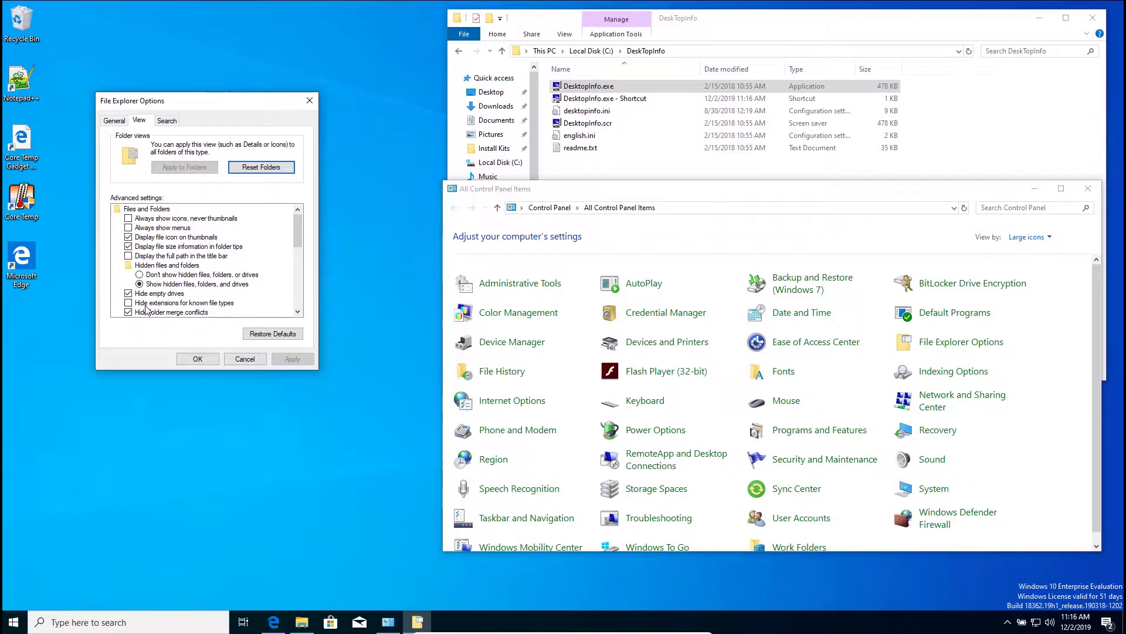
click(199, 358)
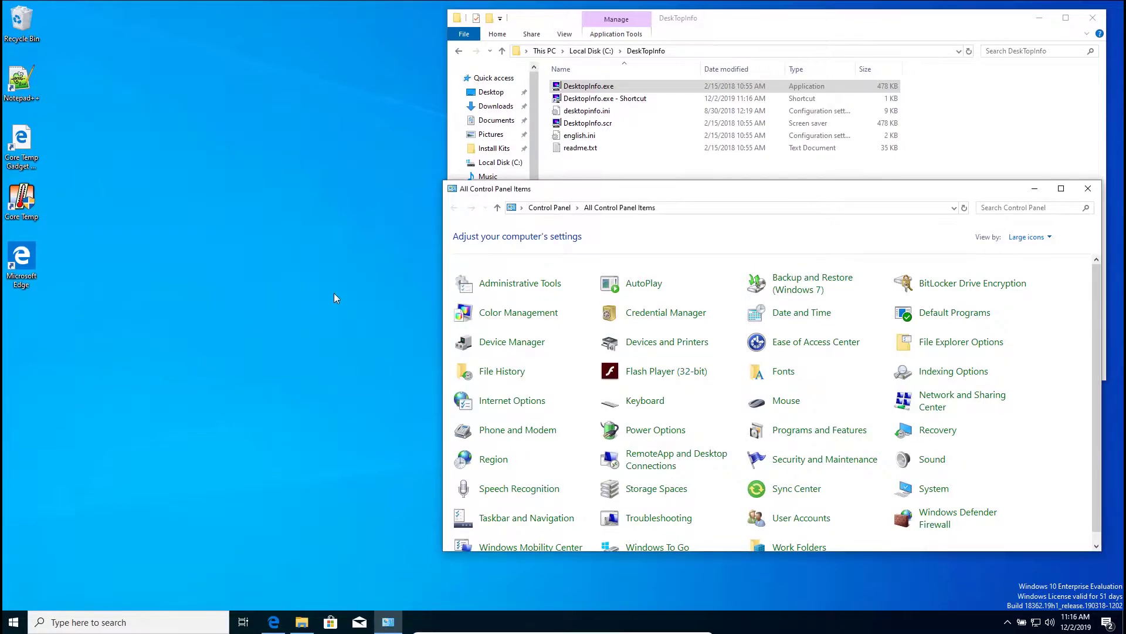
Close Control Panel and open a second File Explorer window from the taskbar jump list.
click(1088, 188)
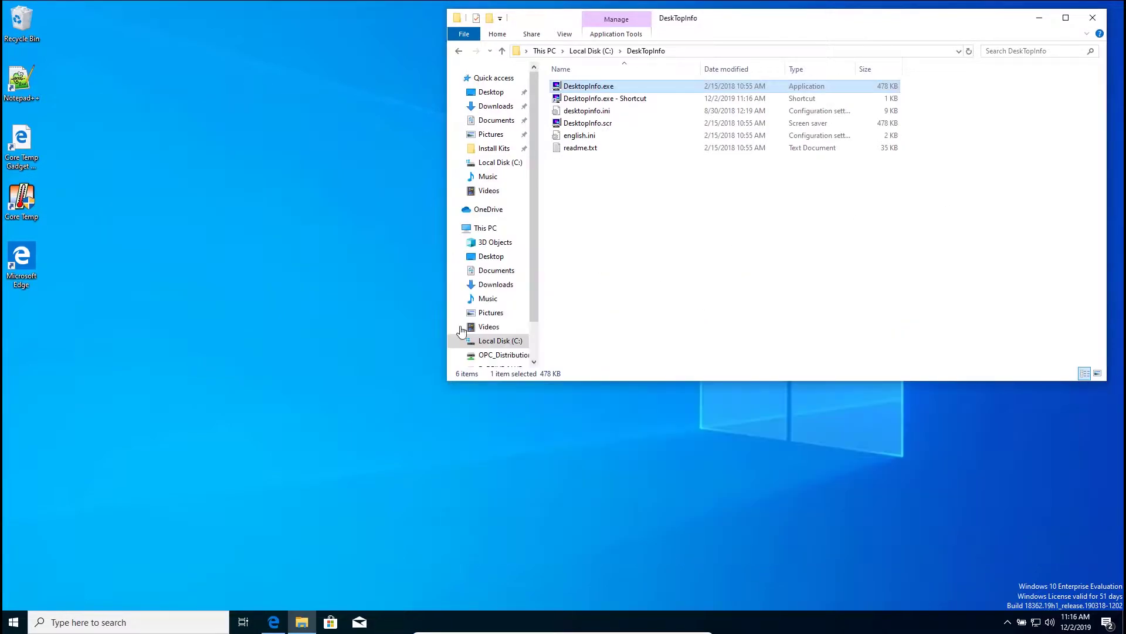
click(301, 620)
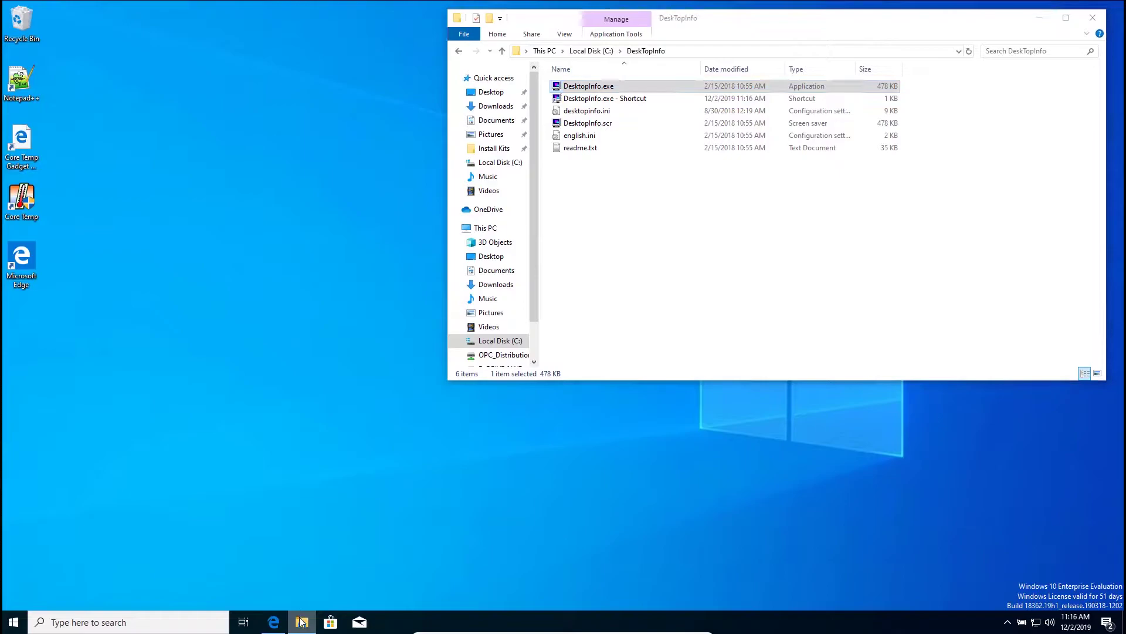
right_click(302, 621)
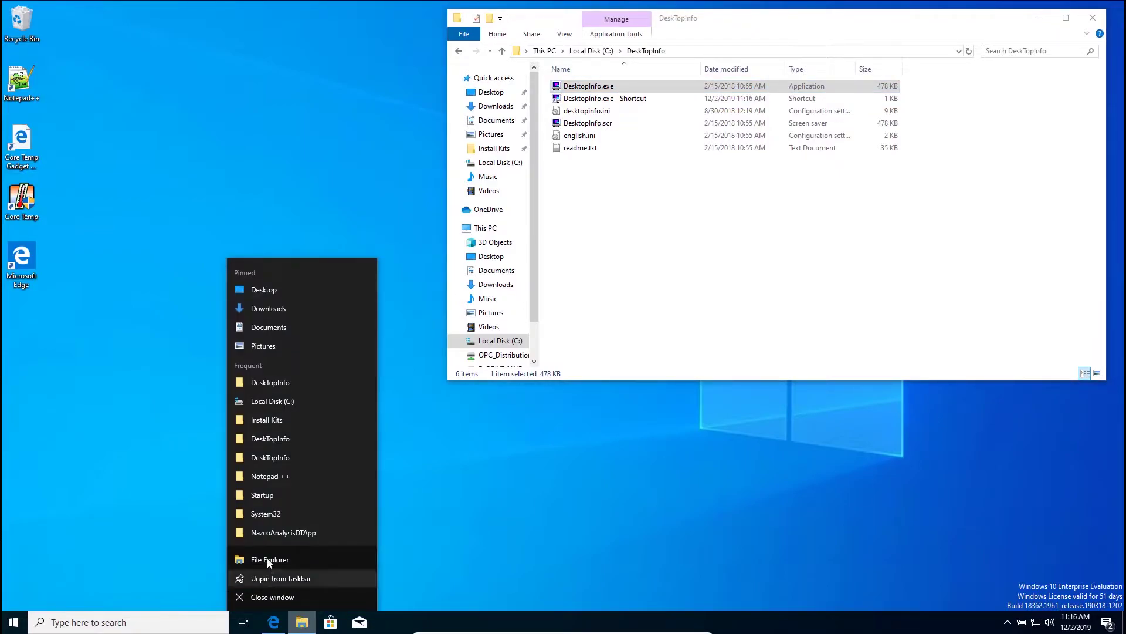
click(251, 558)
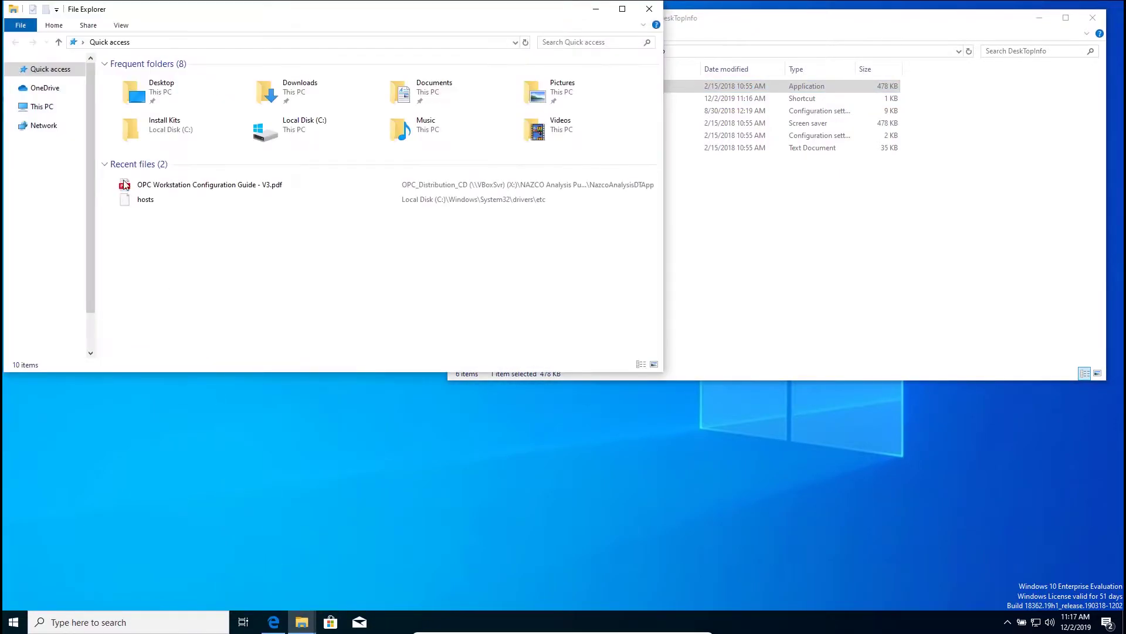
Browse to C:\ProgramData\Microsoft\Windows\Start Menu\Programs\Startup beside the DeskTopInfo window.
click(42, 220)
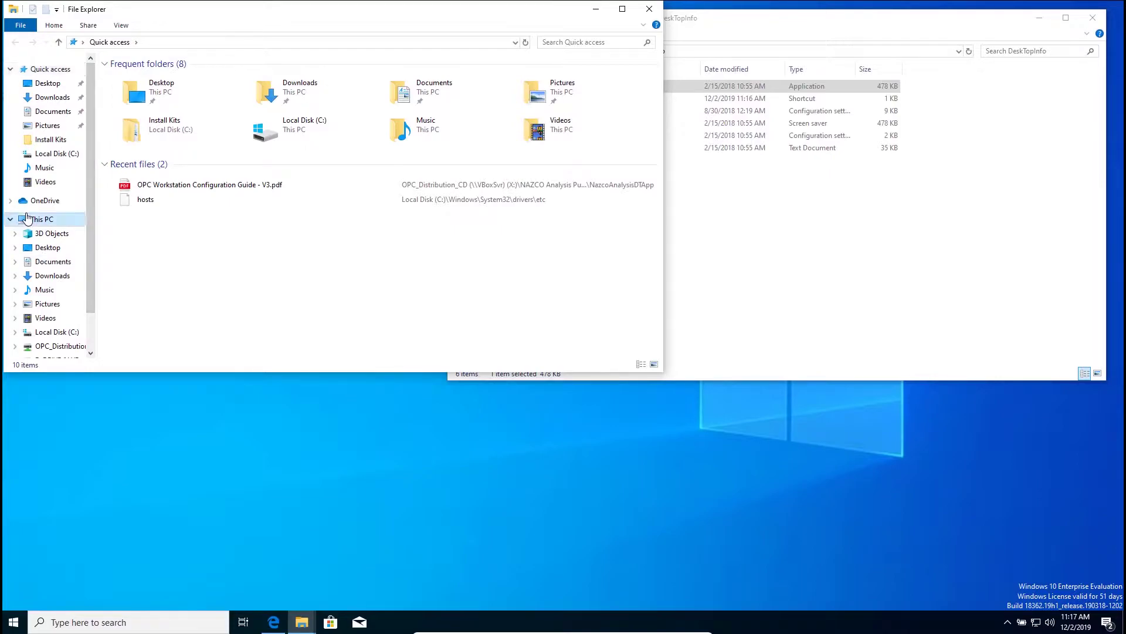
click(199, 200)
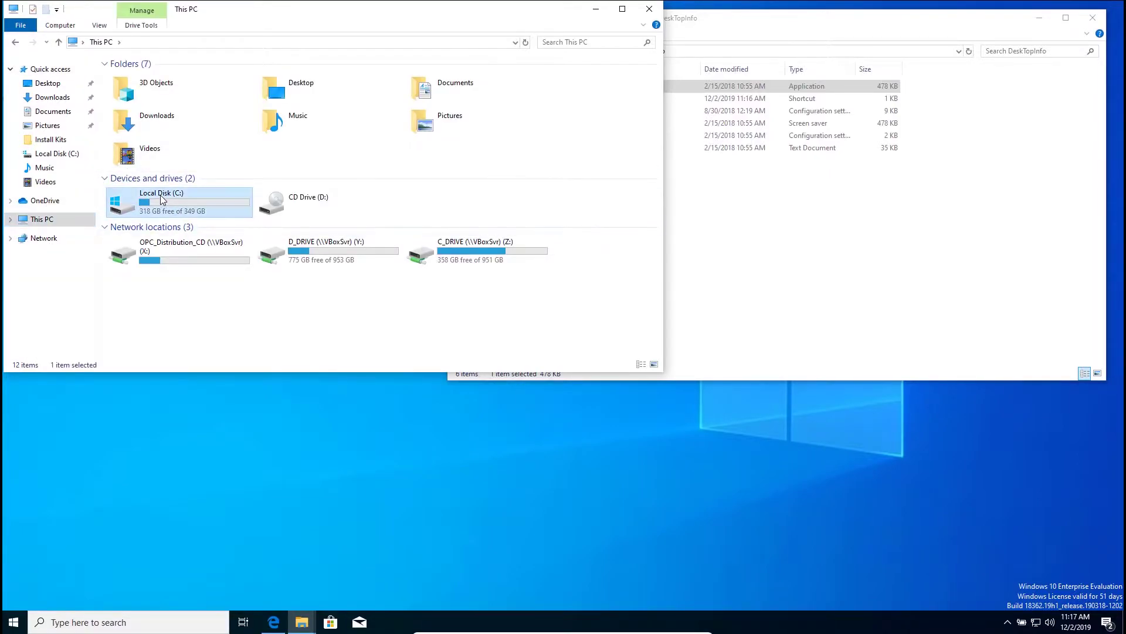
double_click(161, 195)
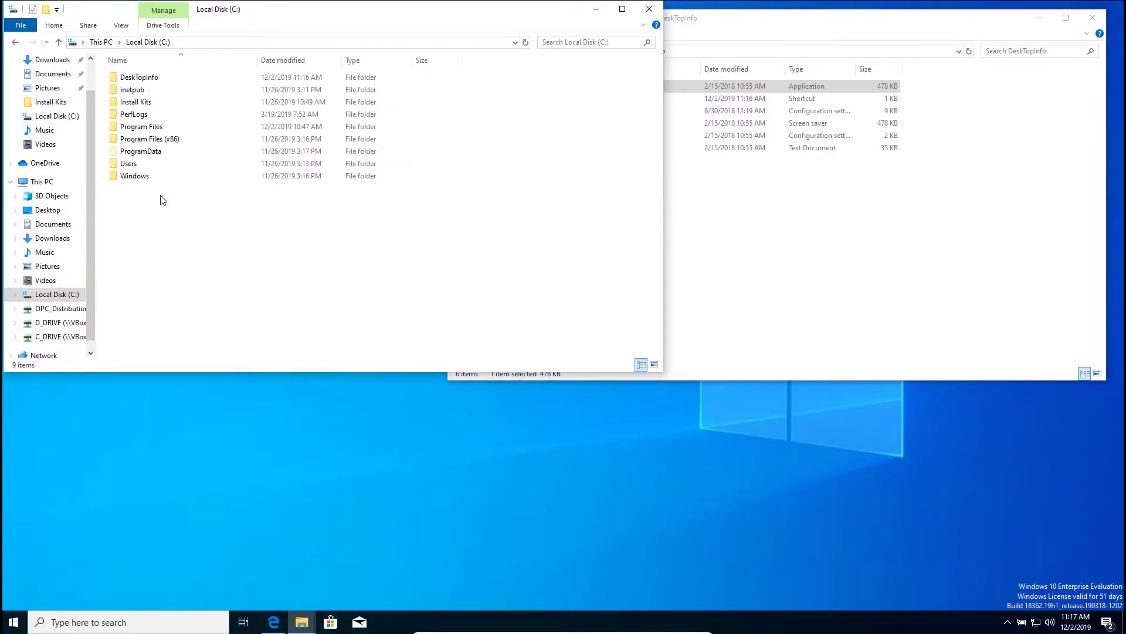
double_click(148, 154)
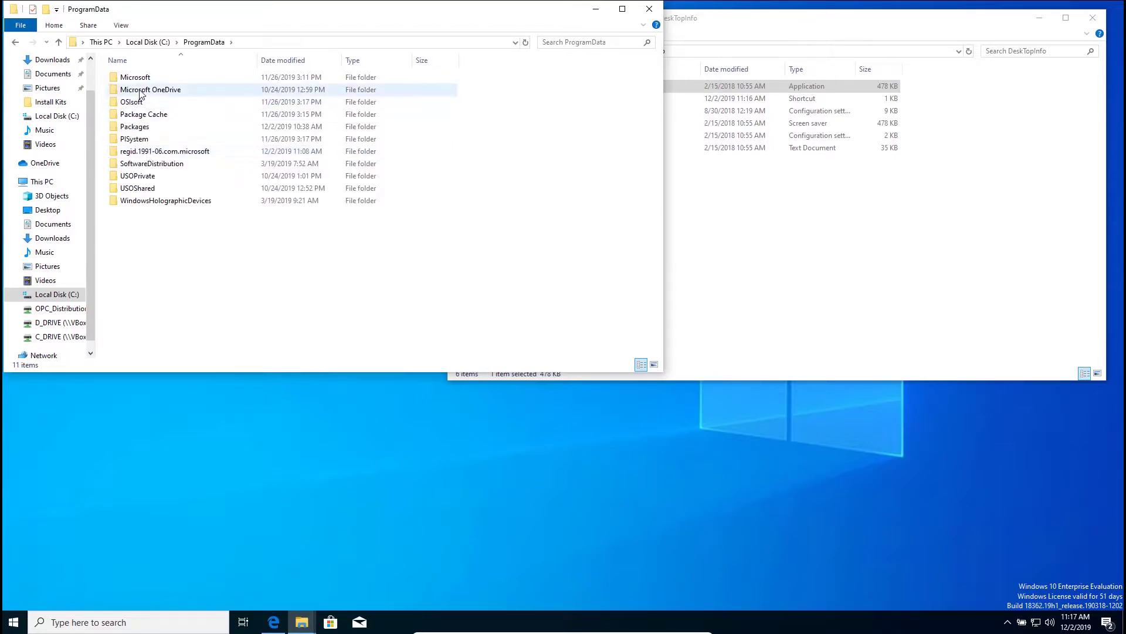
double_click(142, 78)
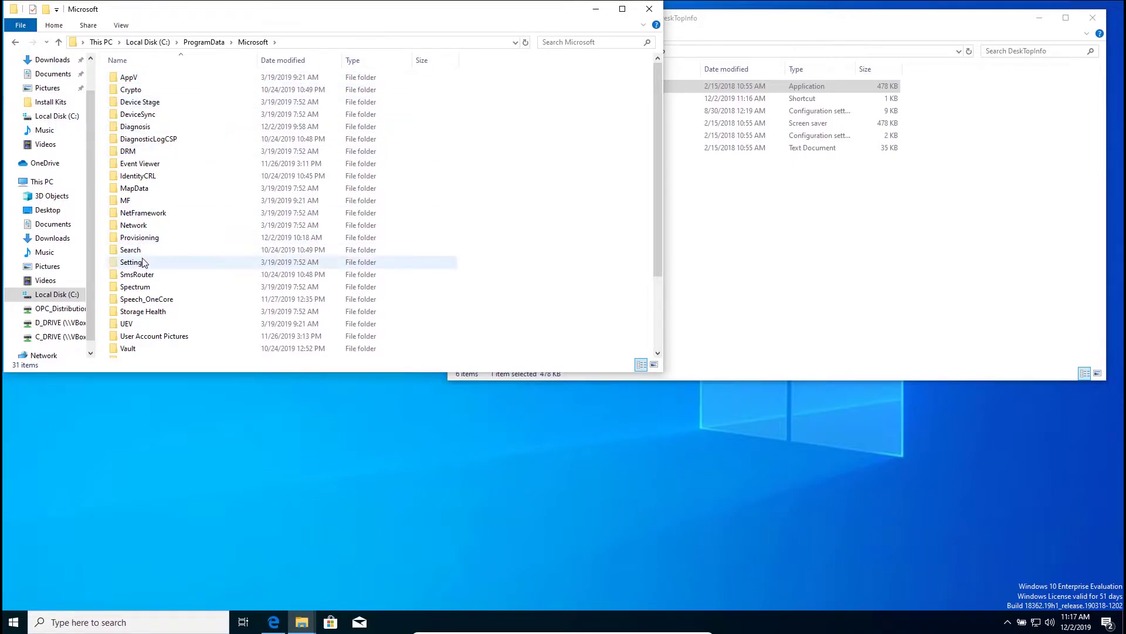
scroll(144, 263, down, 1)
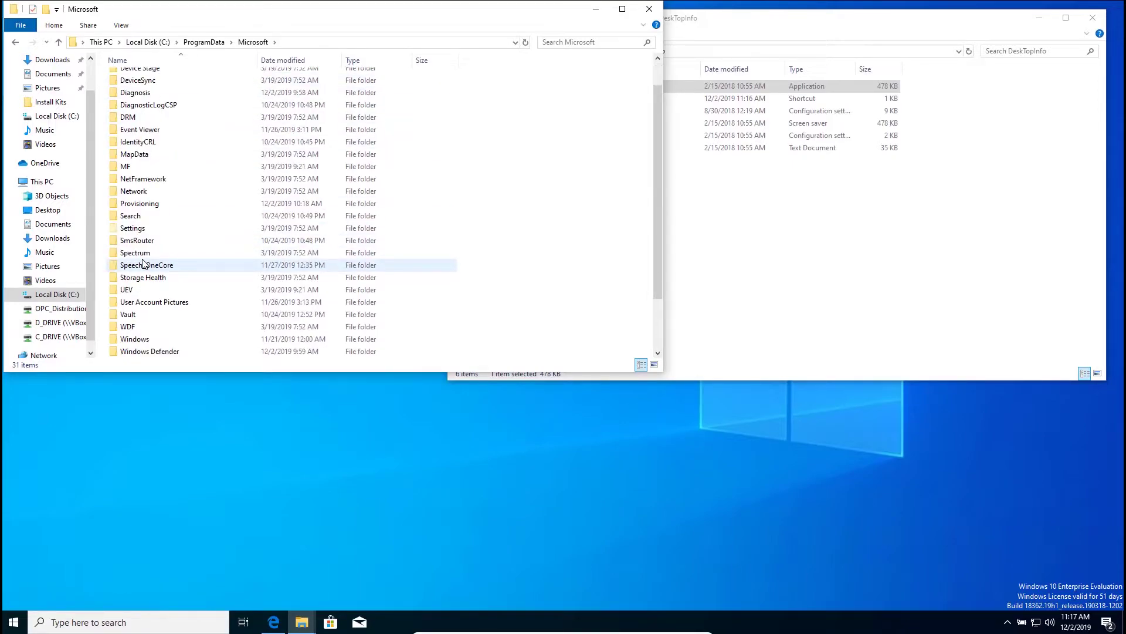
double_click(136, 339)
double_click(136, 250)
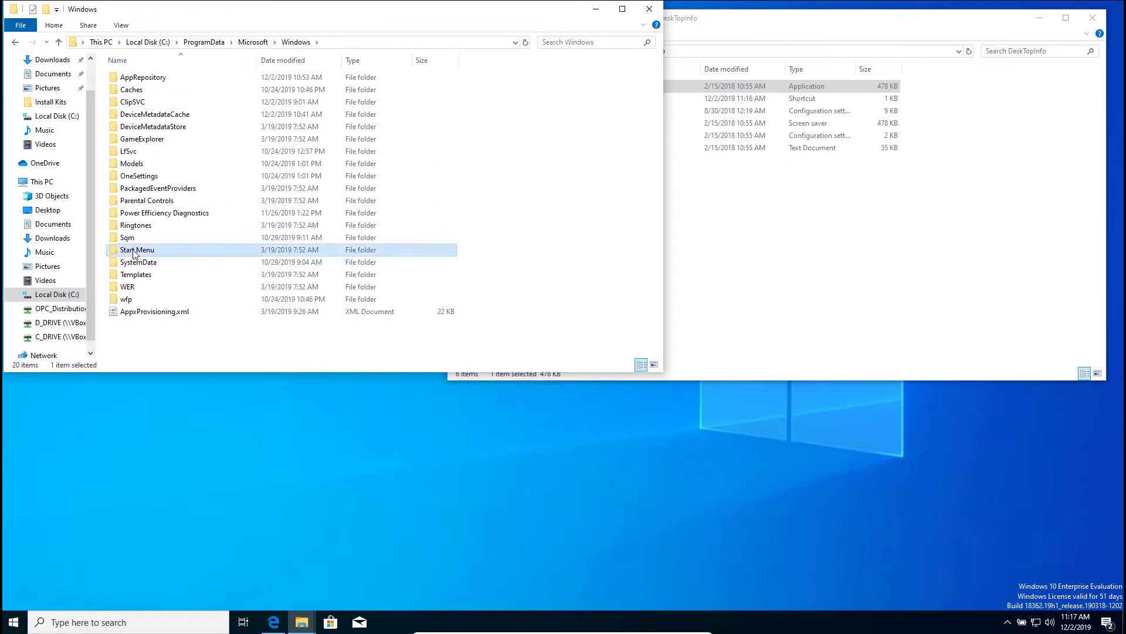
double_click(136, 80)
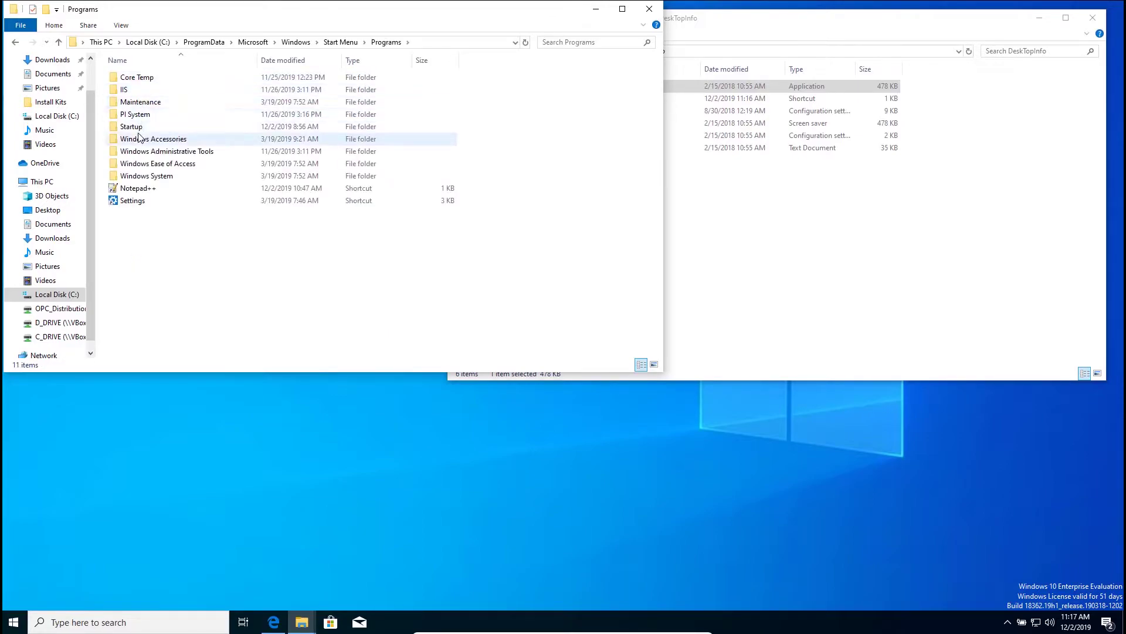
double_click(139, 128)
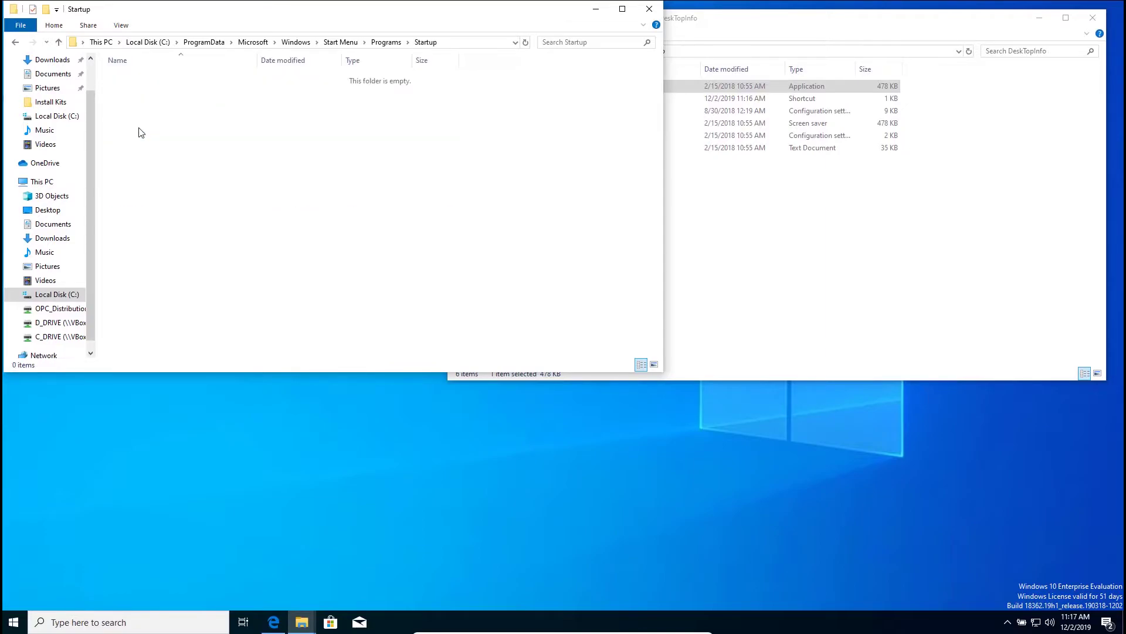
click(675, 213)
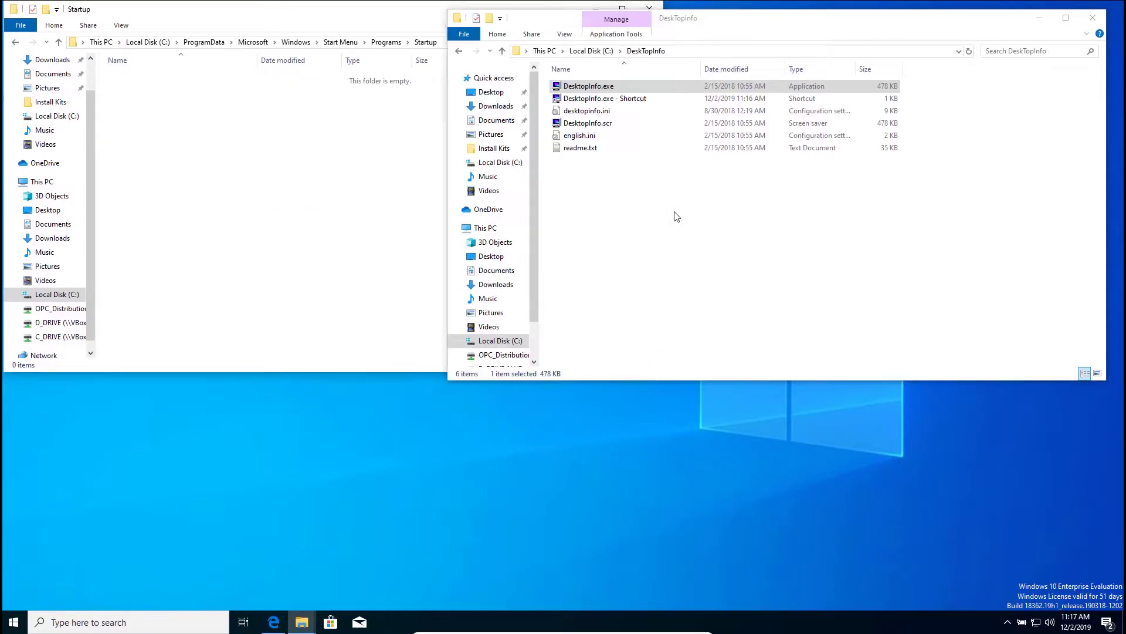
Drag 'DesktopInfo.exe - Shortcut' into Startup, approve the admin prompt, and launch it.
click(576, 101)
drag(577, 101, 231, 179)
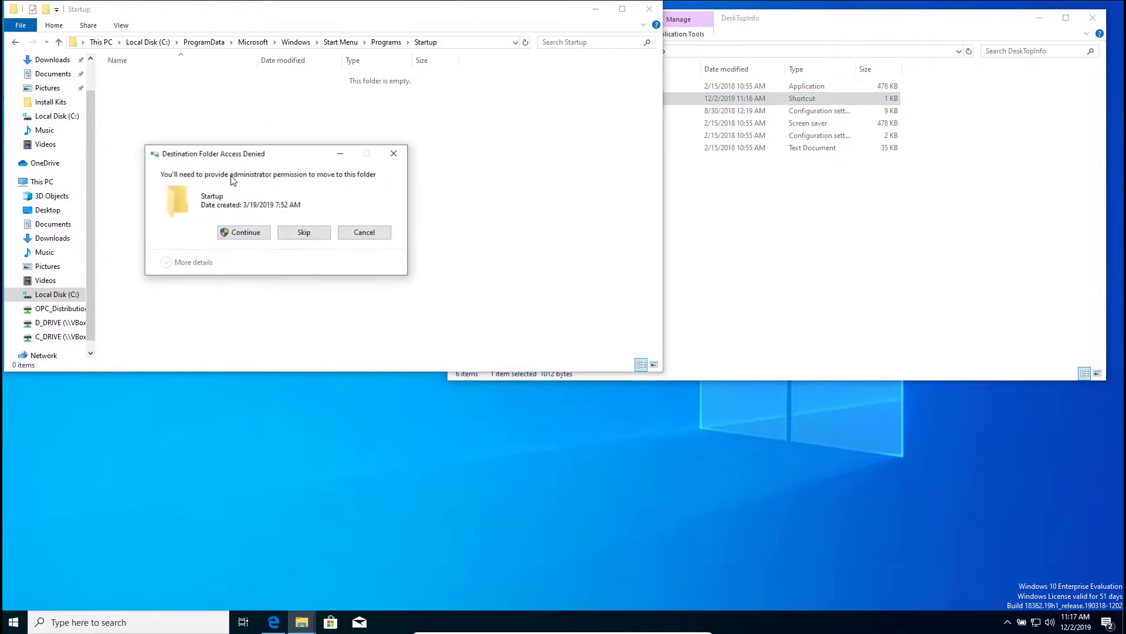
click(240, 233)
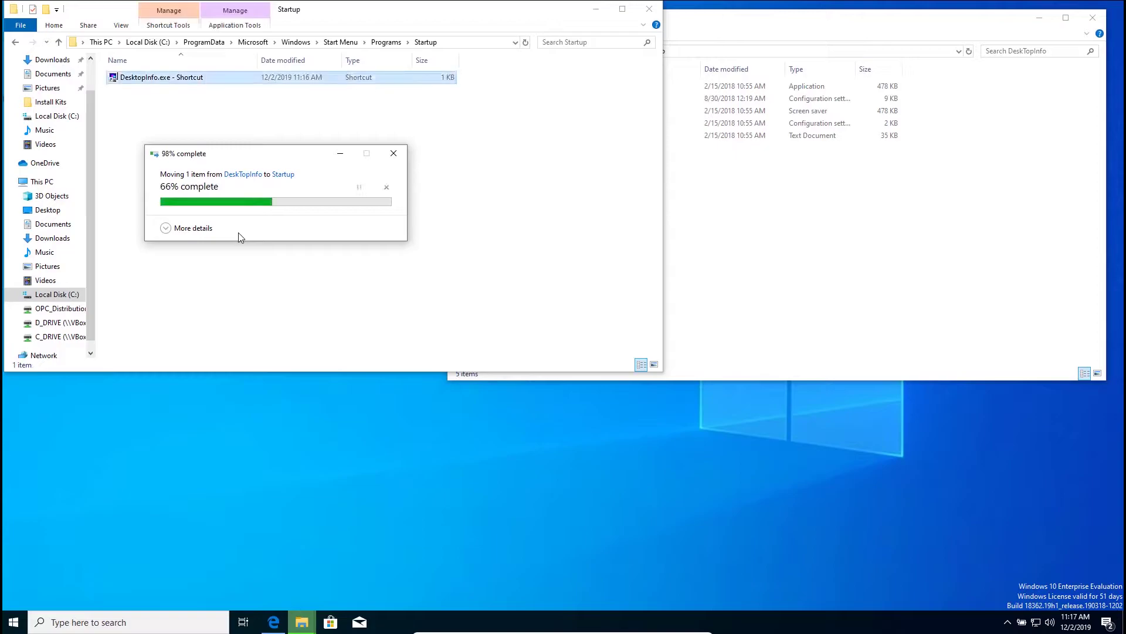
double_click(158, 85)
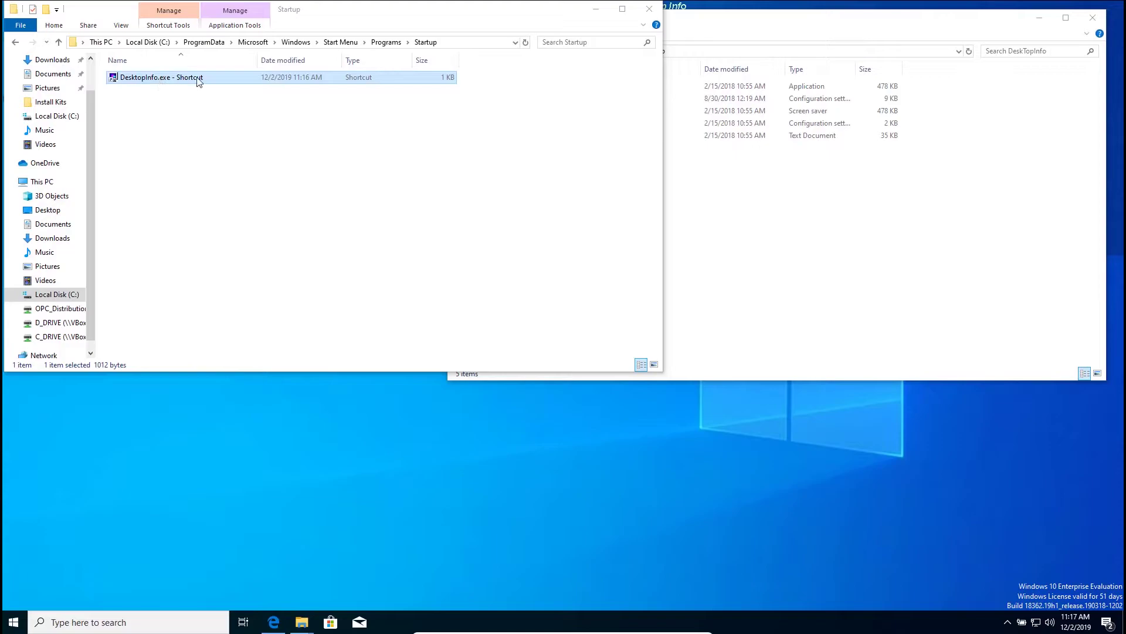
Minimize DeskTopInfo, close the Startup window, then restore the DeskTopInfo window from the taskbar.
click(1036, 18)
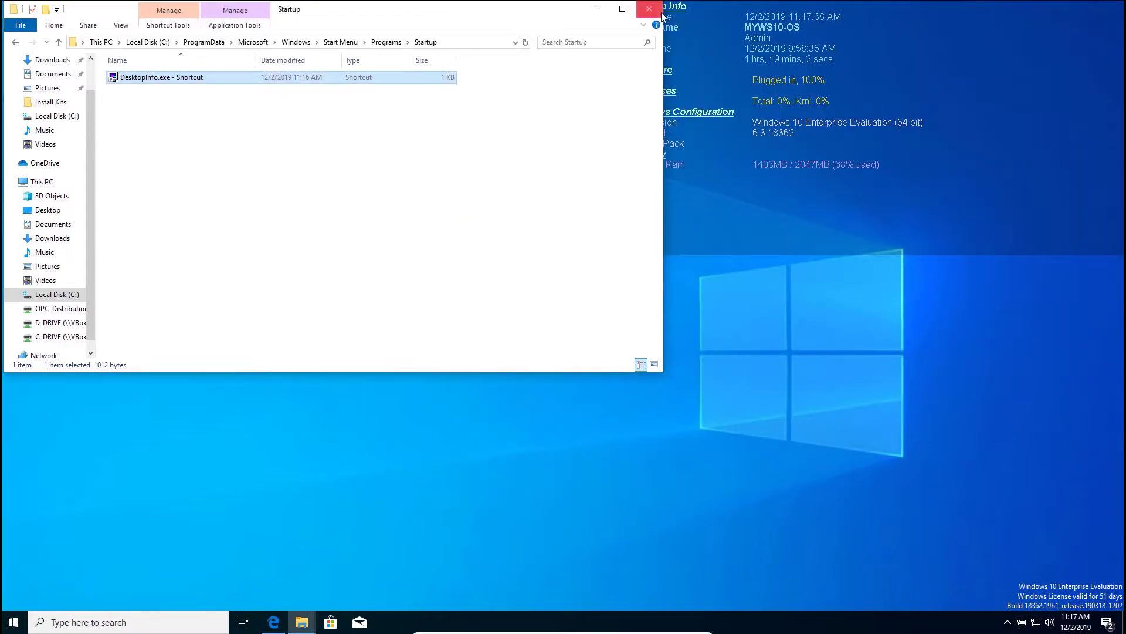
click(654, 11)
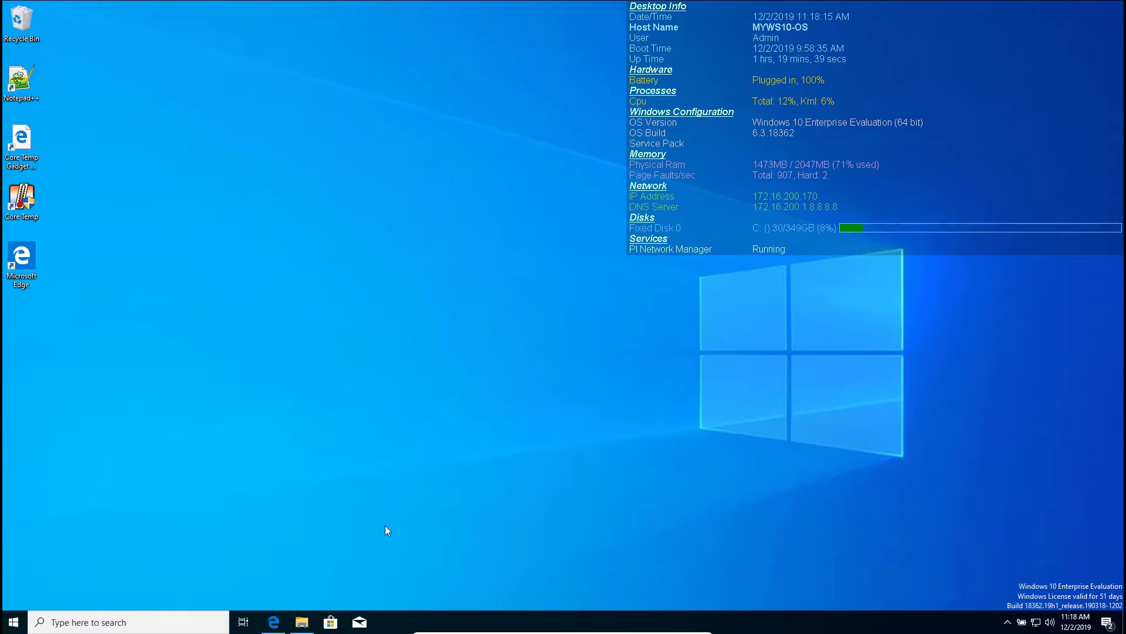
click(302, 622)
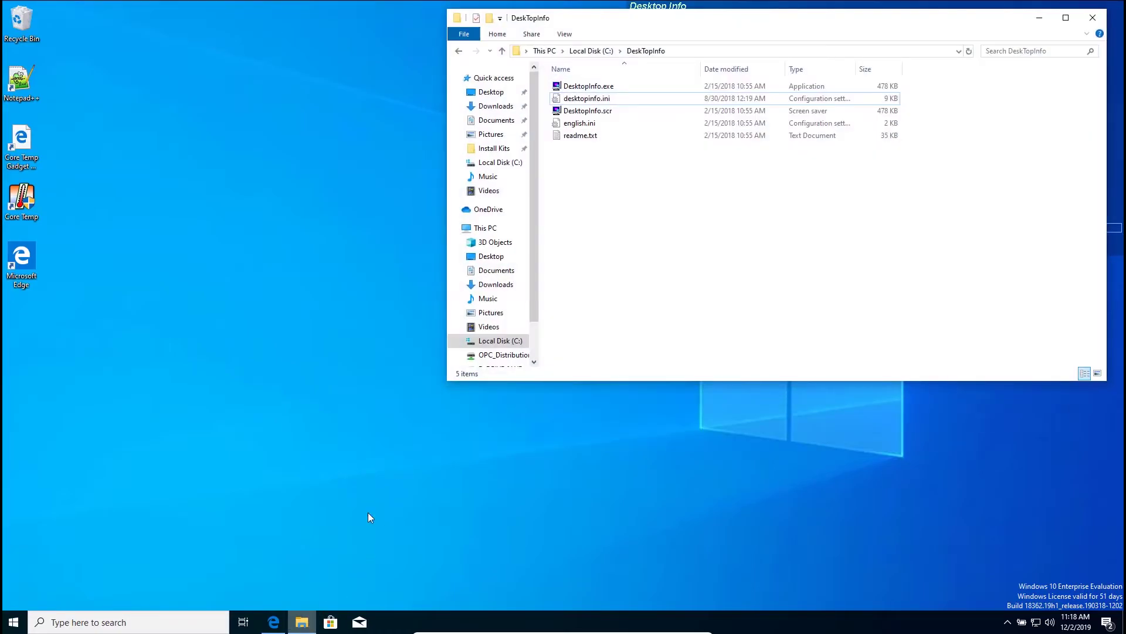
Open desktopinfo.ini with Edit with Notepad++, scroll through its settings, then return to DeskTopInfo.
click(598, 103)
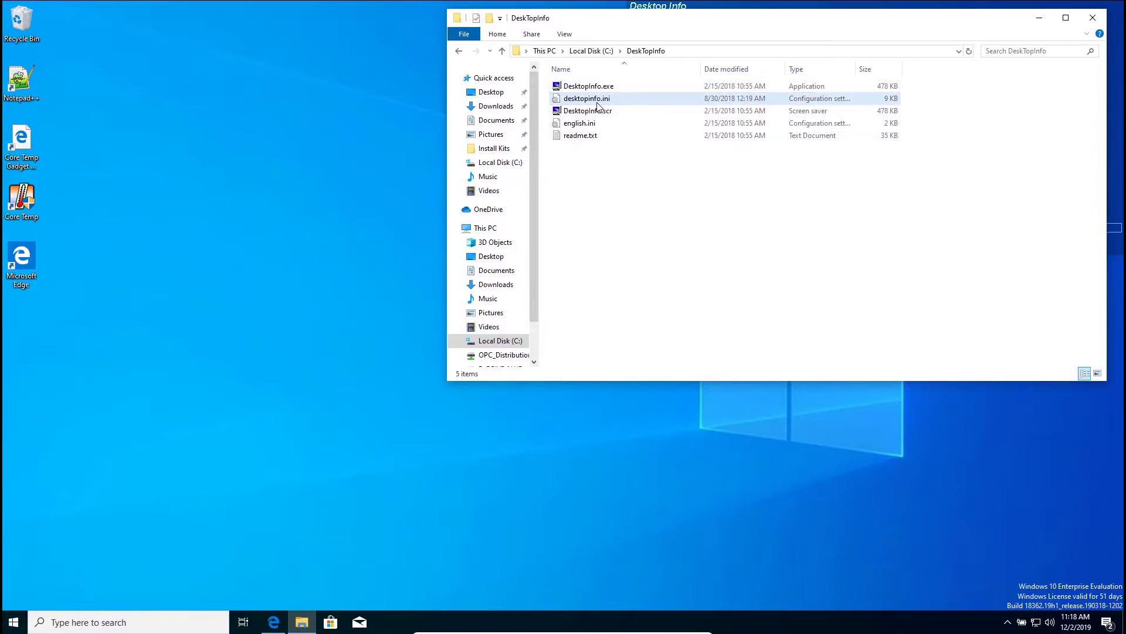
right_click(597, 105)
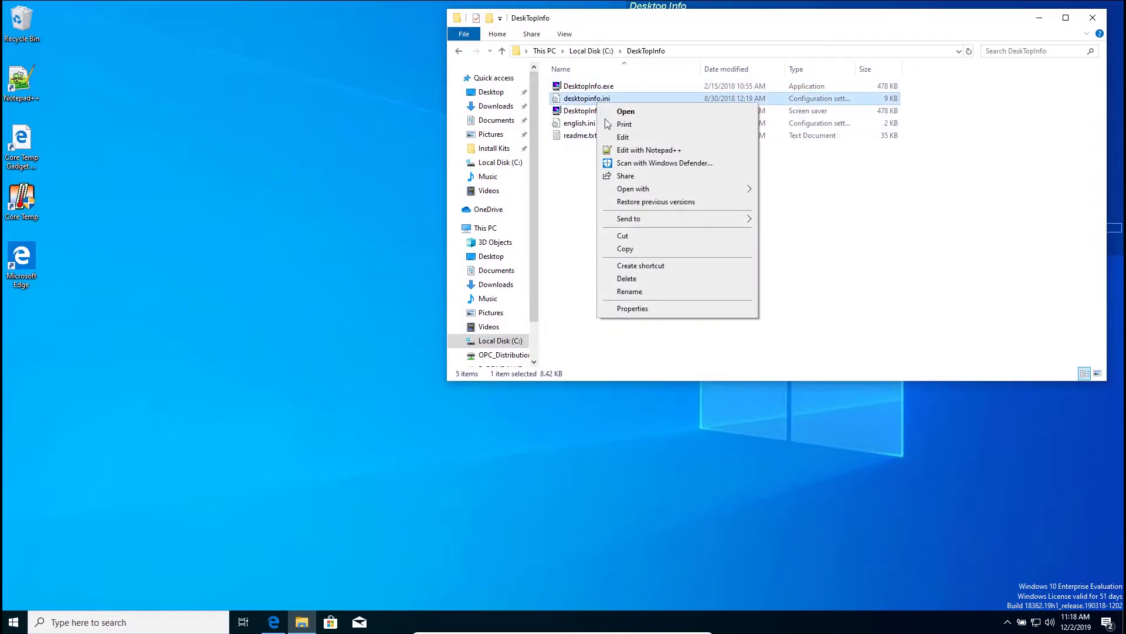
click(629, 152)
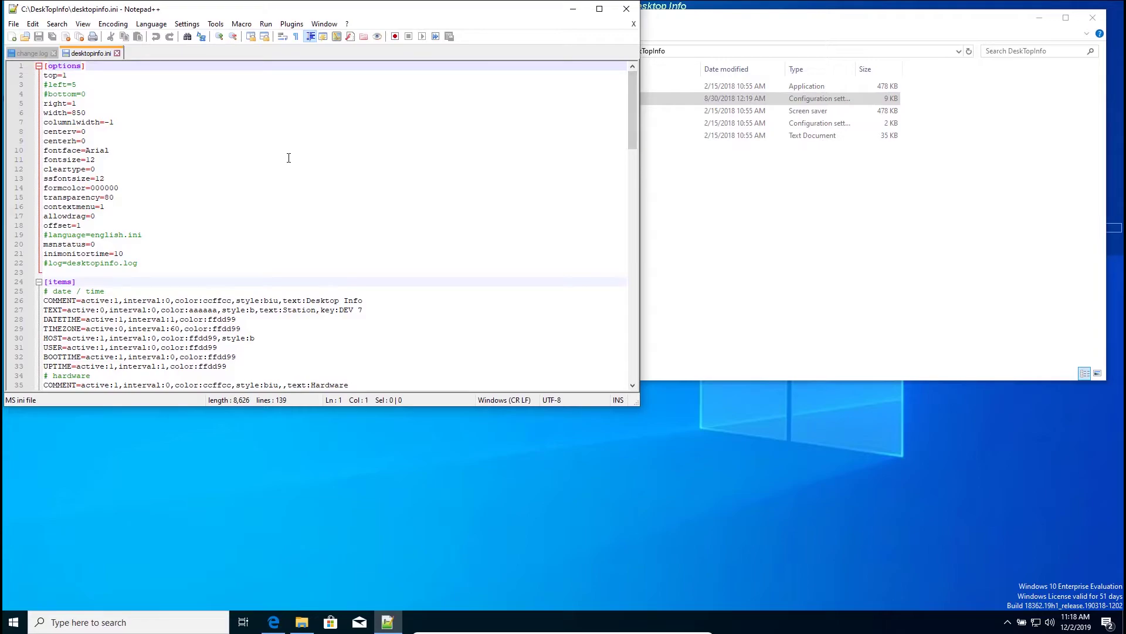
scroll(300, 125, down, 13)
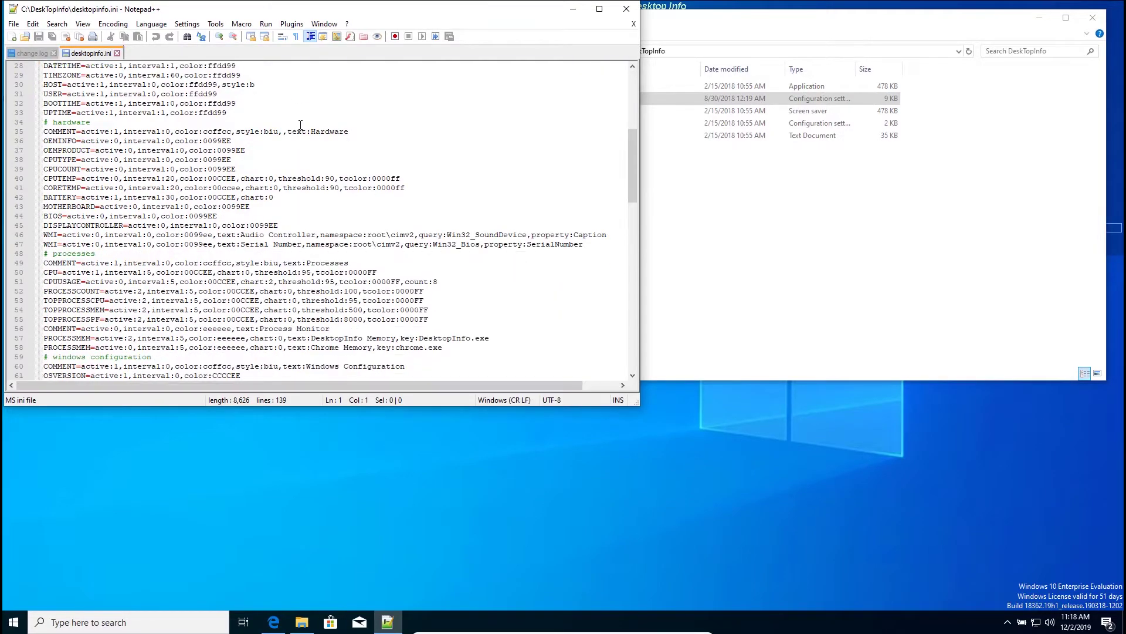
scroll(300, 125, down, 19)
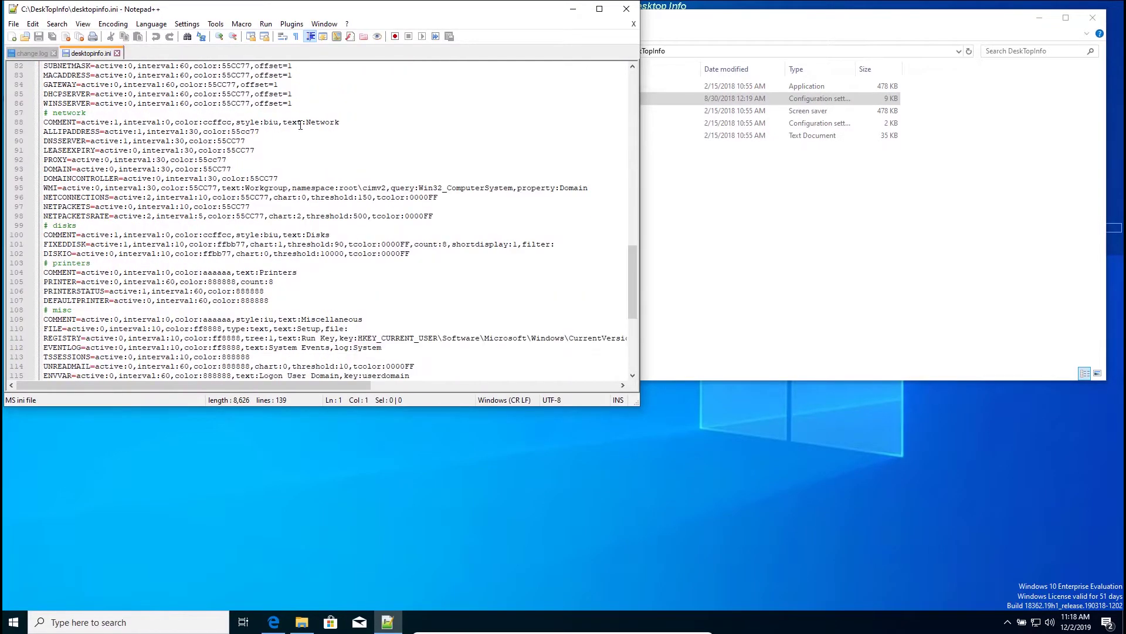
scroll(301, 125, down, 3)
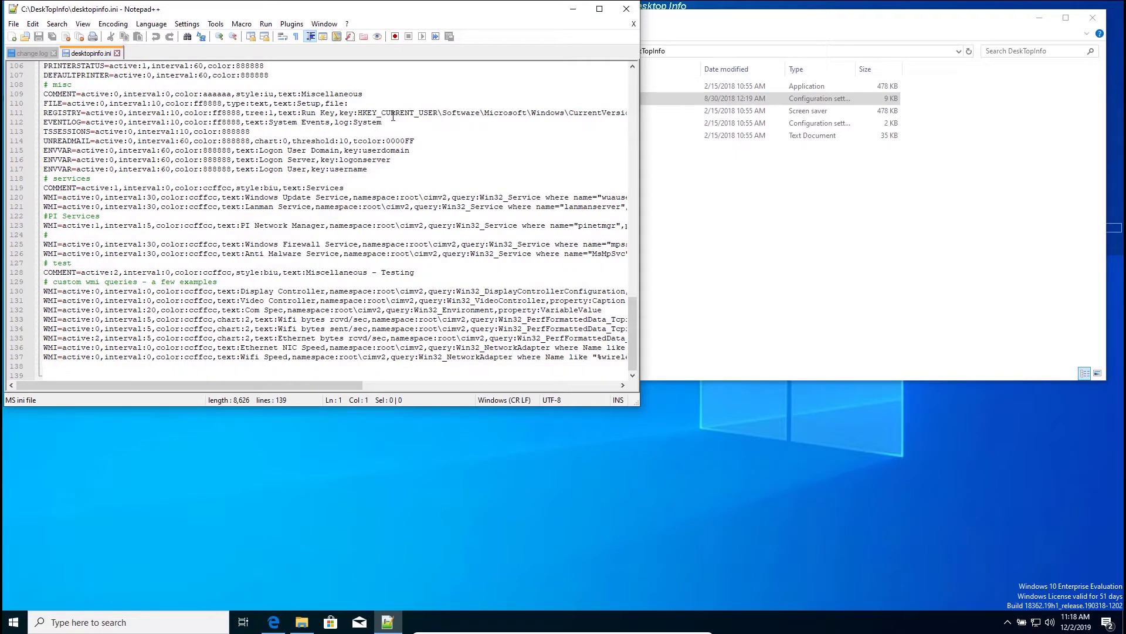
click(669, 176)
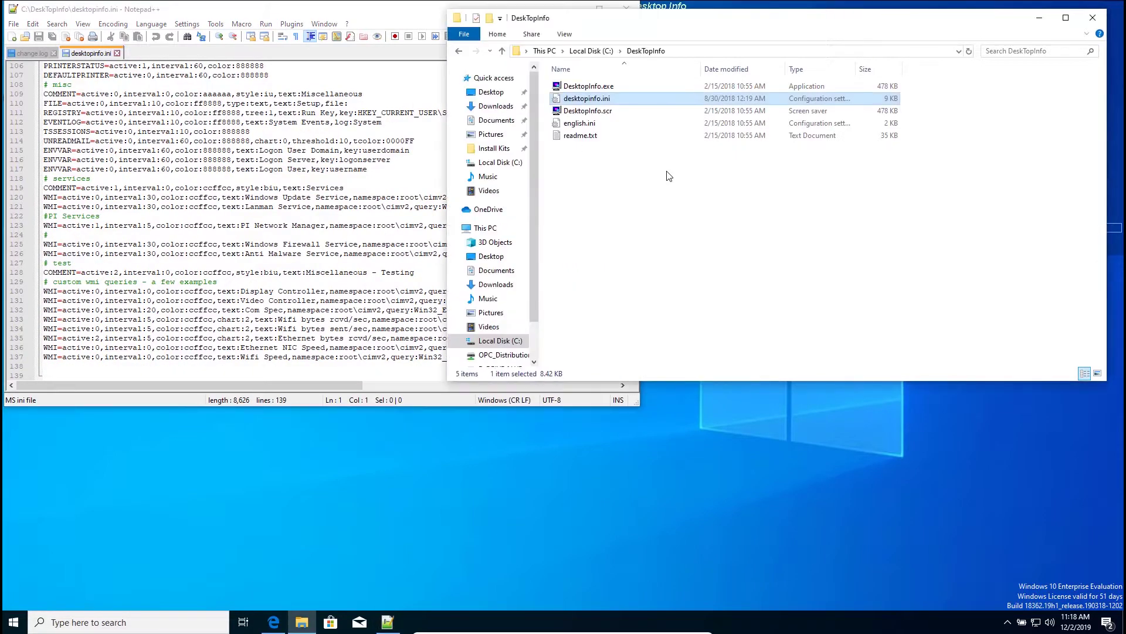
Read readme.txt in Notepad++, then close Notepad++ and the DeskTopInfo folder window.
right_click(601, 139)
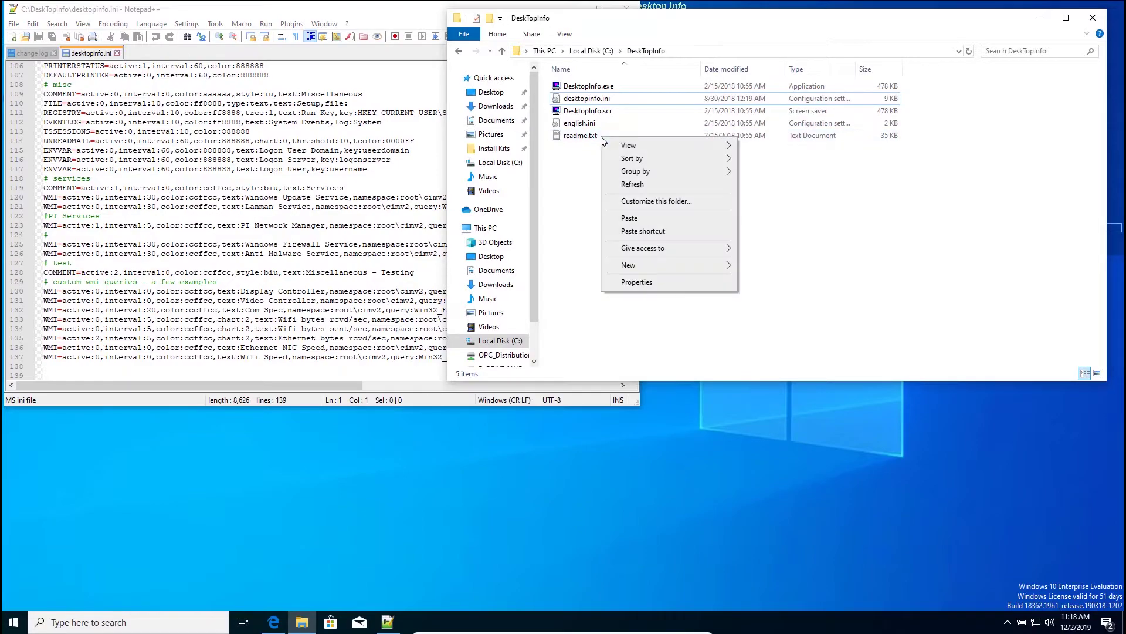
right_click(587, 140)
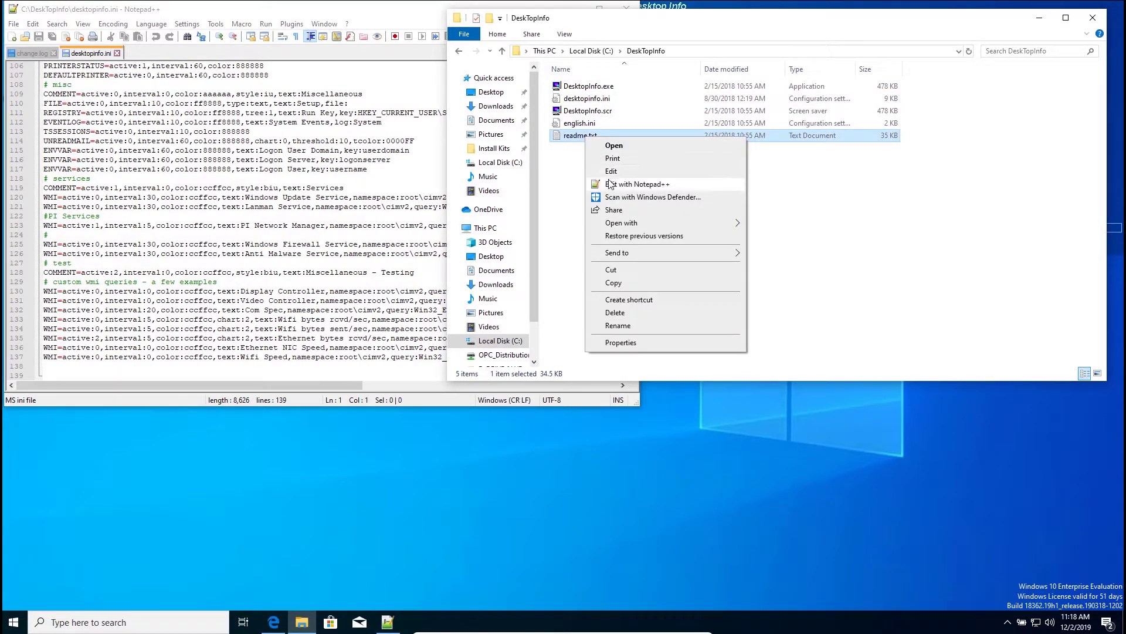
click(611, 184)
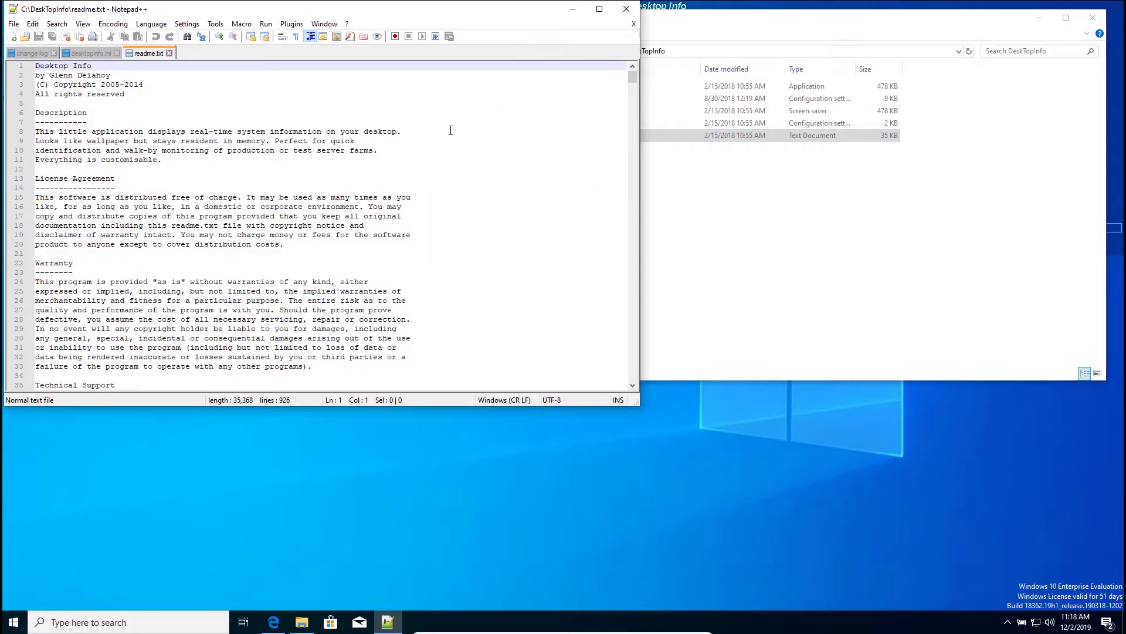
scroll(451, 130, down, 1)
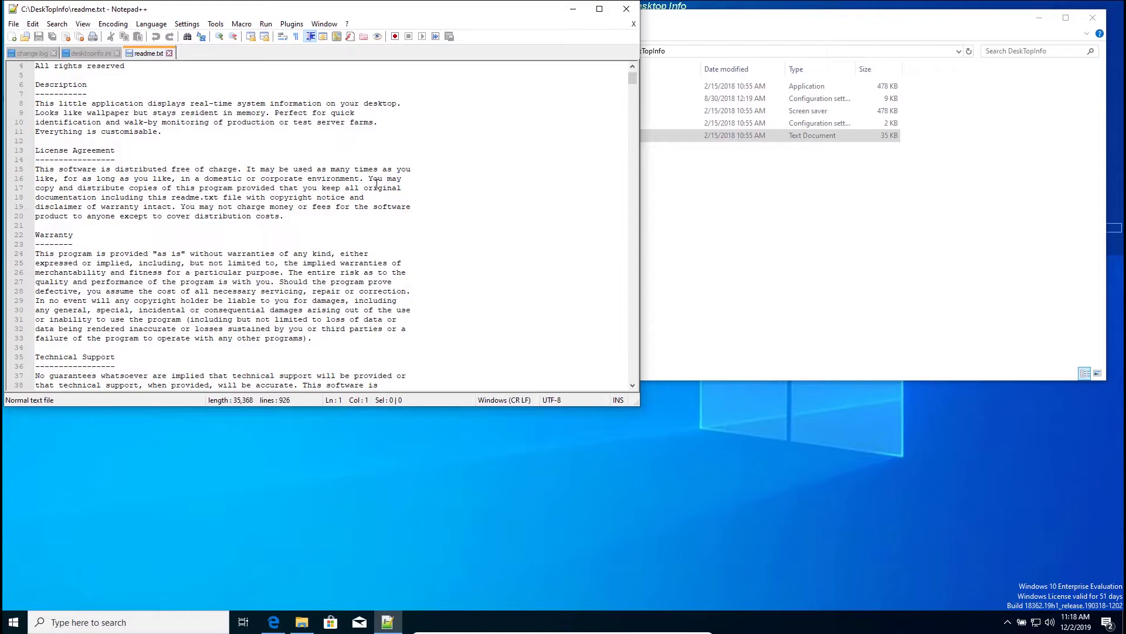
scroll(451, 295, down, 7)
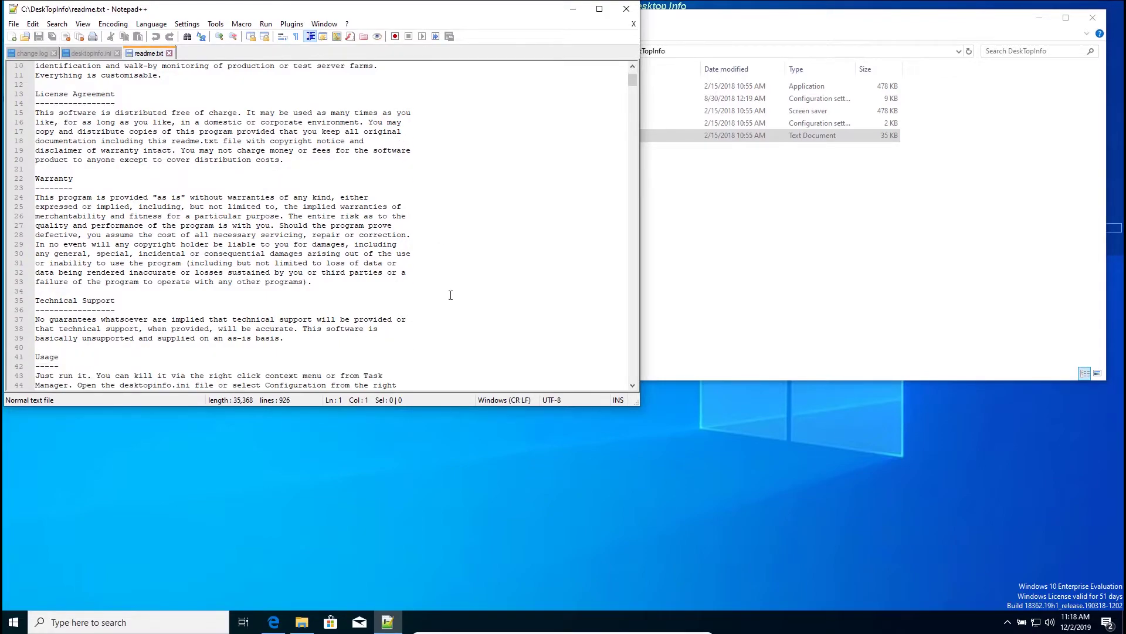
scroll(450, 291, down, 7)
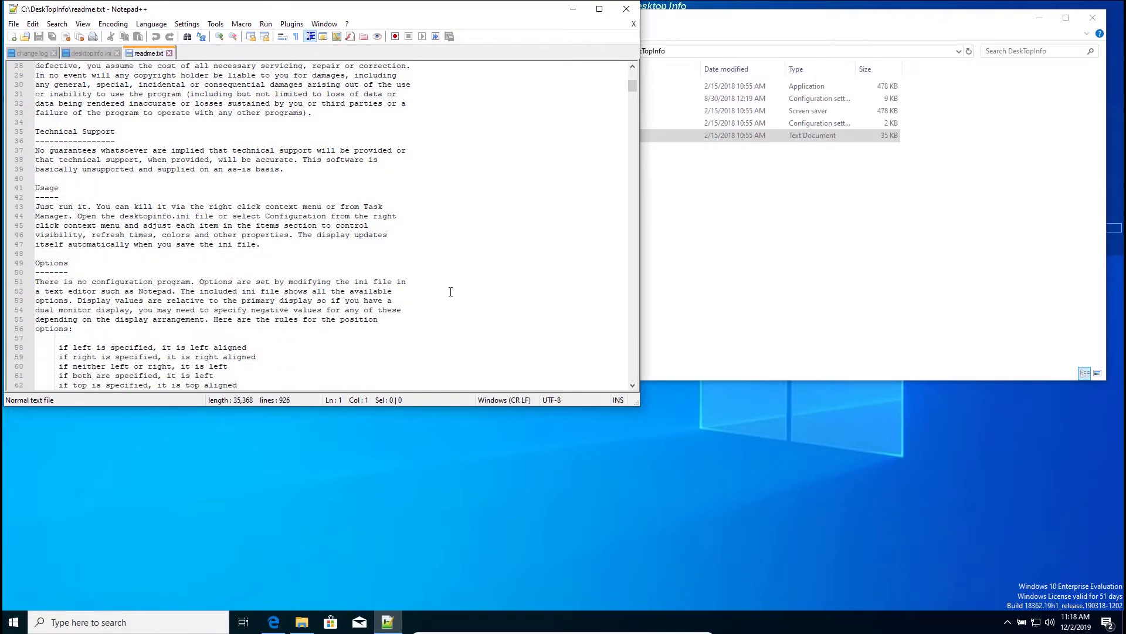
scroll(450, 291, down, 5)
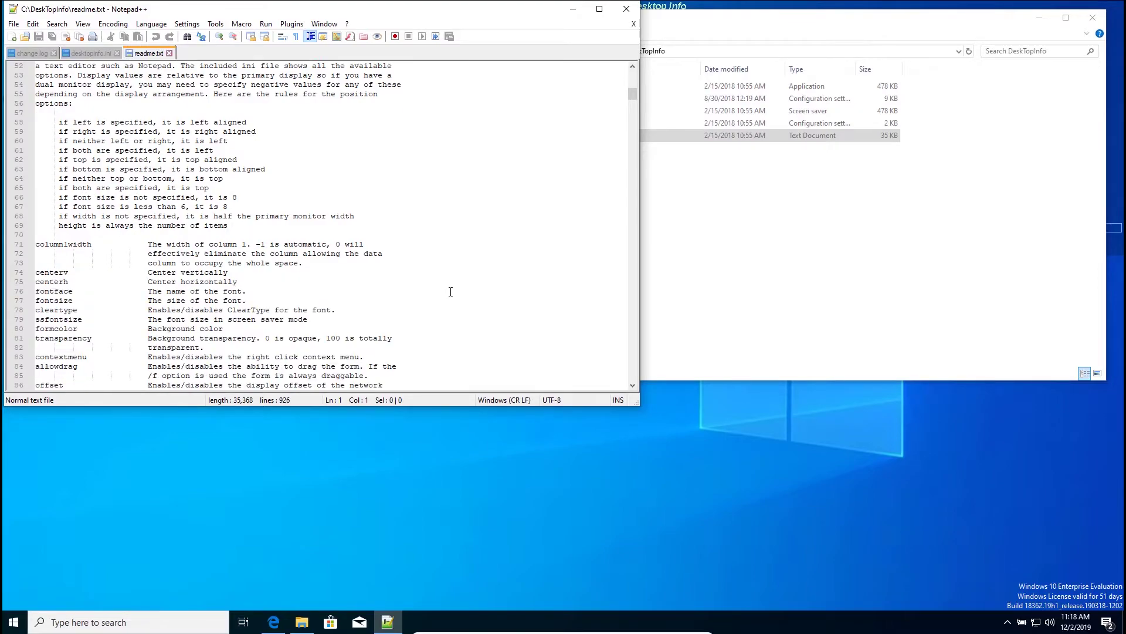
scroll(450, 292, down, 8)
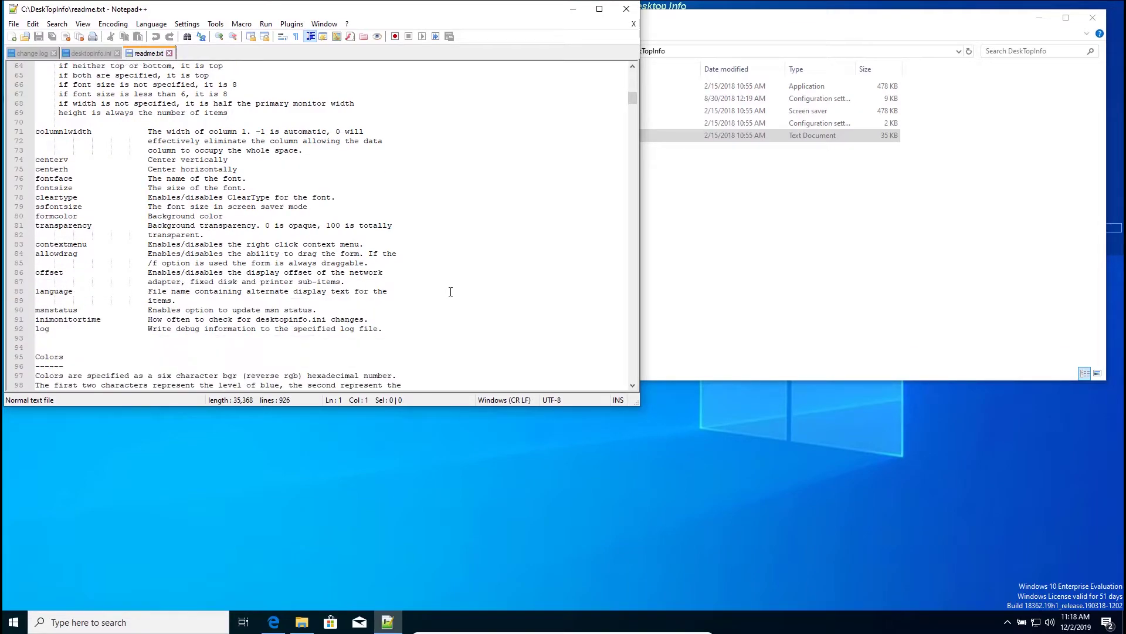
scroll(451, 292, down, 13)
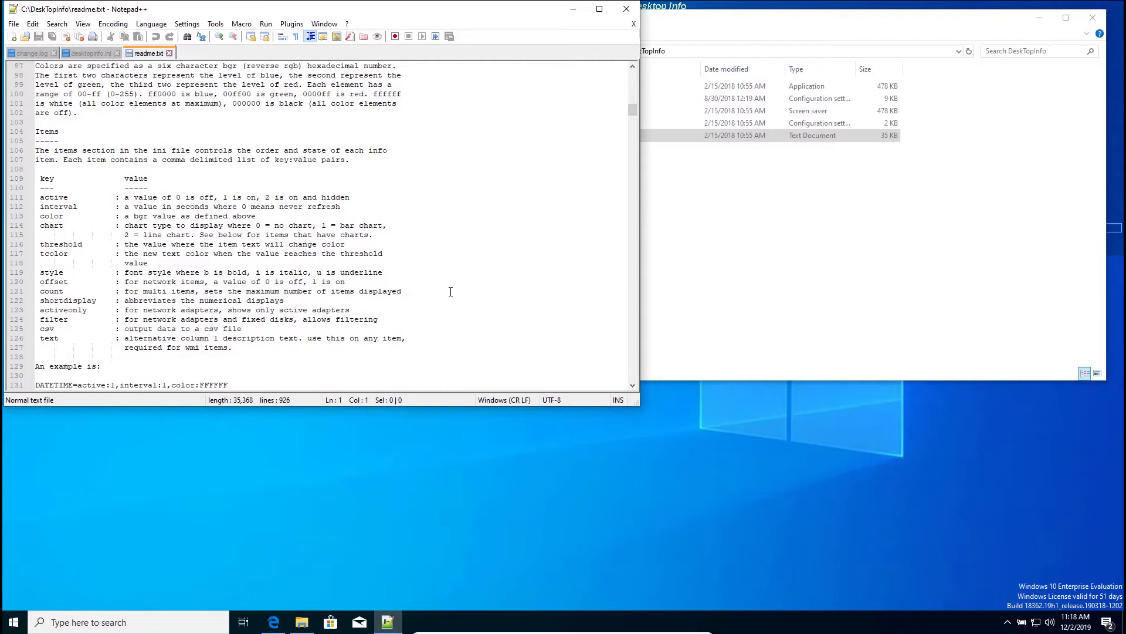
scroll(450, 292, down, 4)
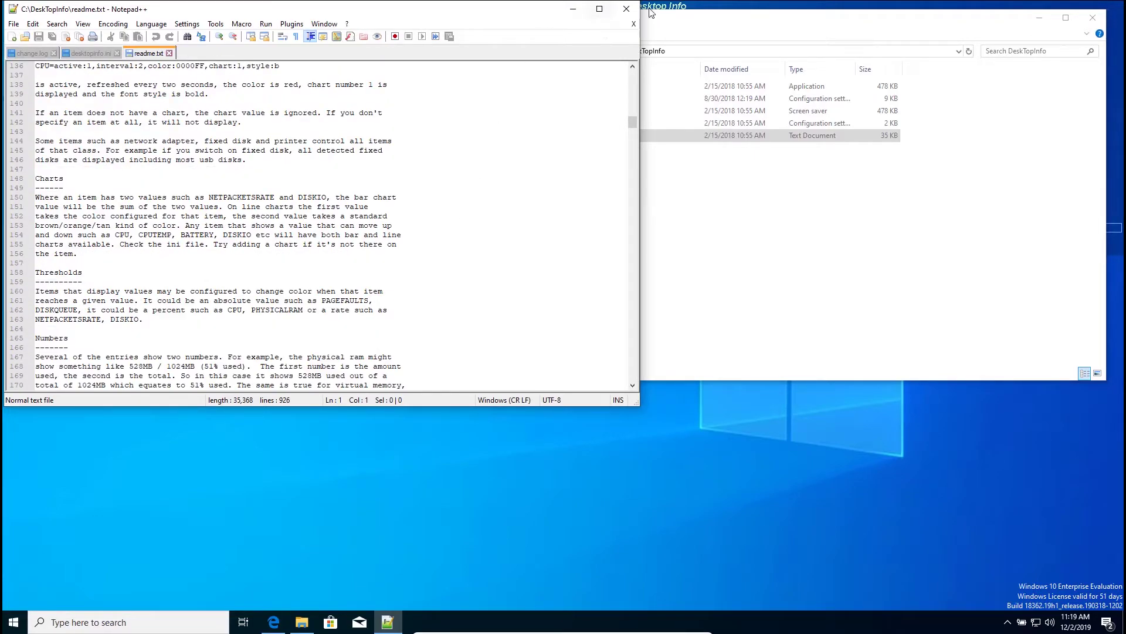
click(626, 10)
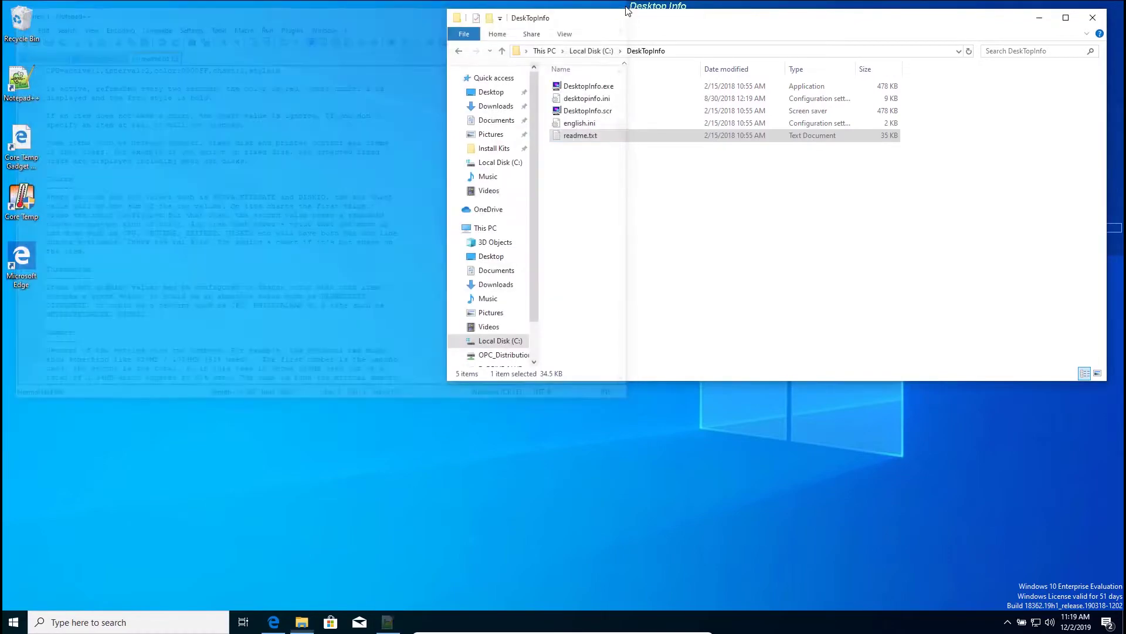
click(1091, 21)
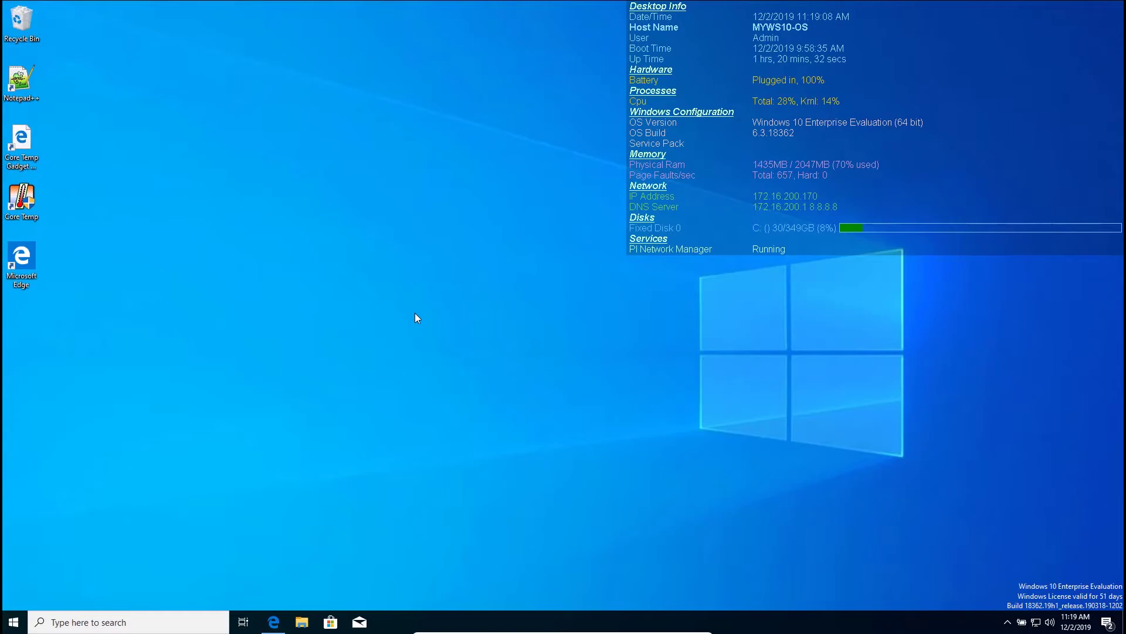